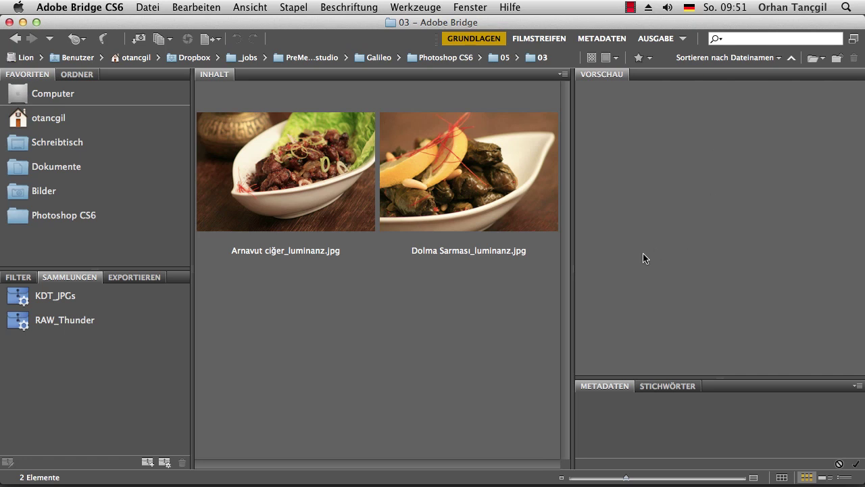
# - Switch from Bridge to Photoshop, where the Dolma Sarması and second photo are open
pyautogui.press('super+Tab')
pyautogui.press('super+Tab')
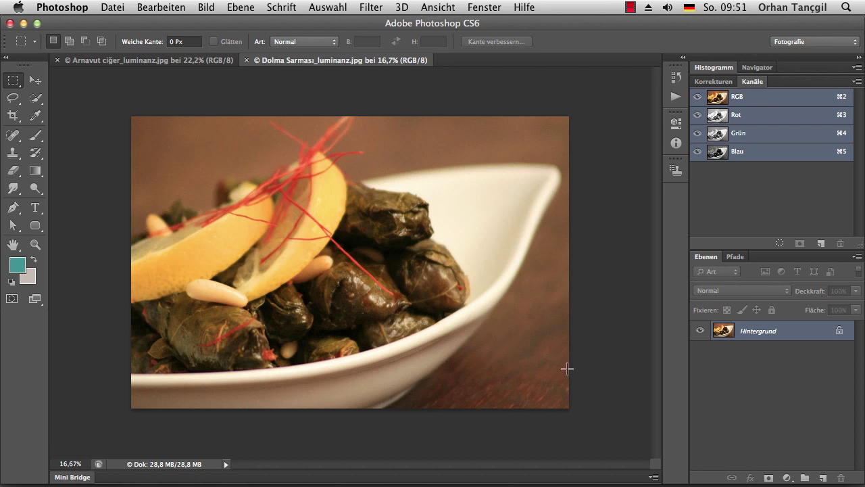
pyautogui.click(713, 81)
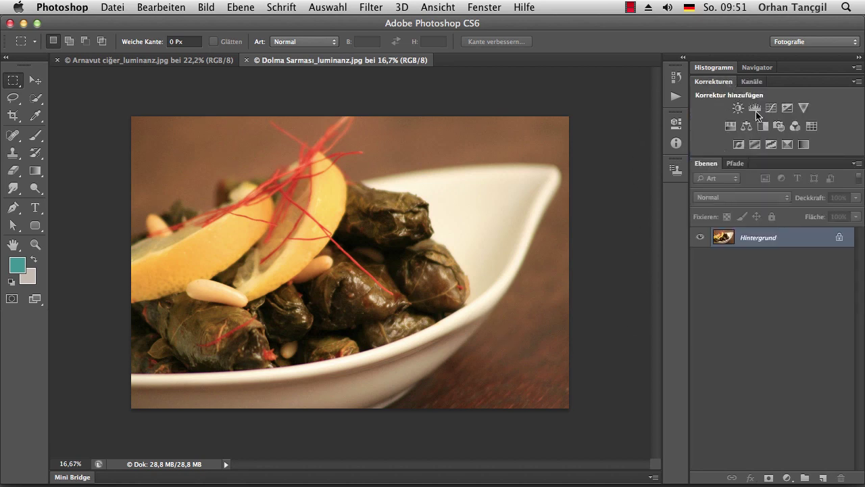
pyautogui.click(729, 126)
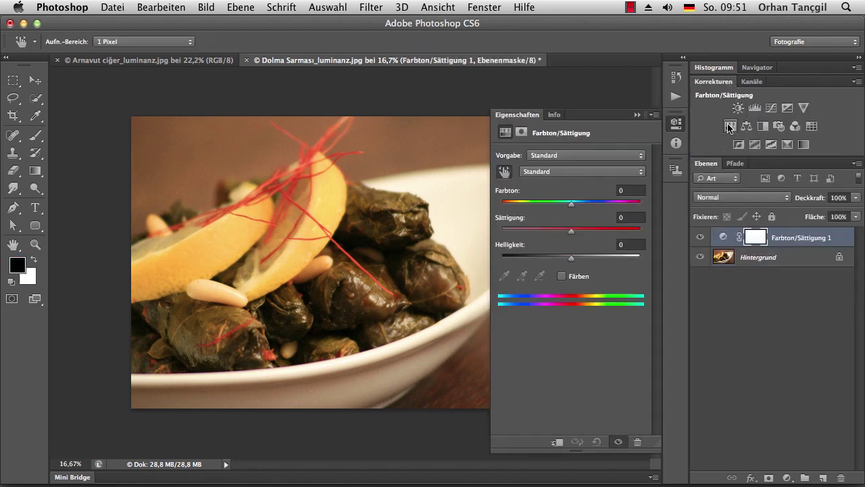
pyautogui.press('m')
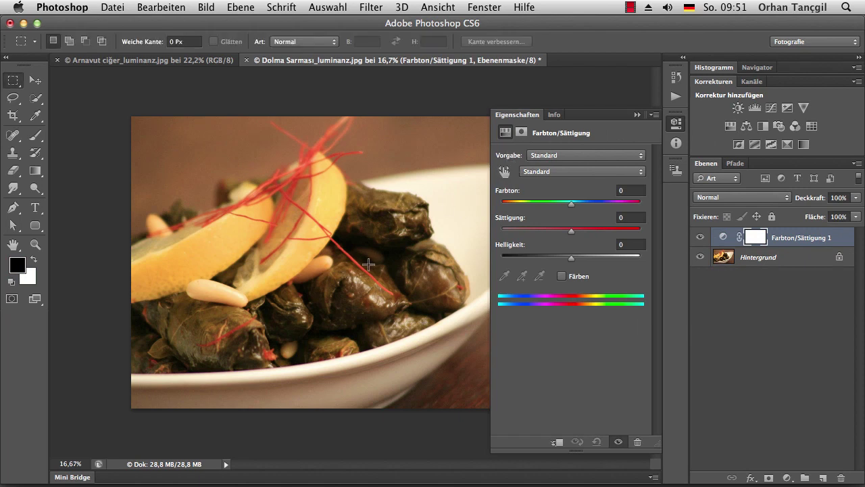
pyautogui.click(506, 174)
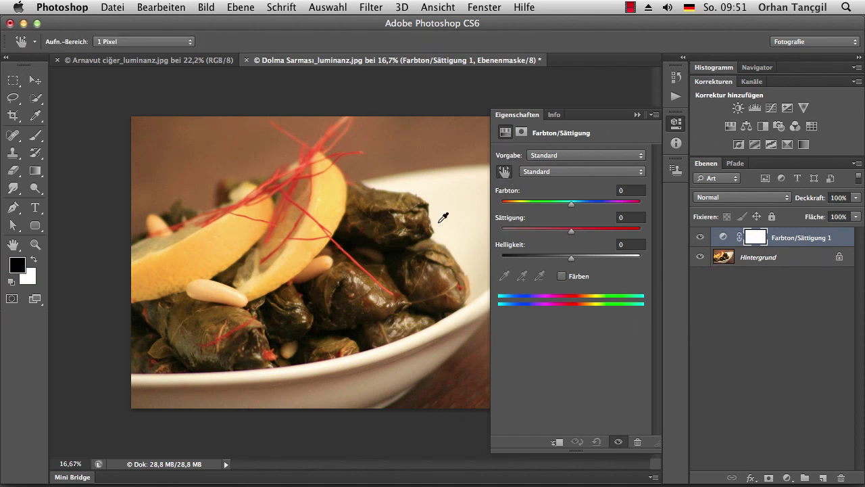
pyautogui.moveTo(379, 233)
pyautogui.mouseDown()
pyautogui.moveTo(265, 324)
pyautogui.moveTo(329, 315)
pyautogui.moveTo(282, 309)
pyautogui.moveTo(357, 302)
pyautogui.moveTo(280, 322)
pyautogui.moveTo(337, 314)
pyautogui.mouseUp()
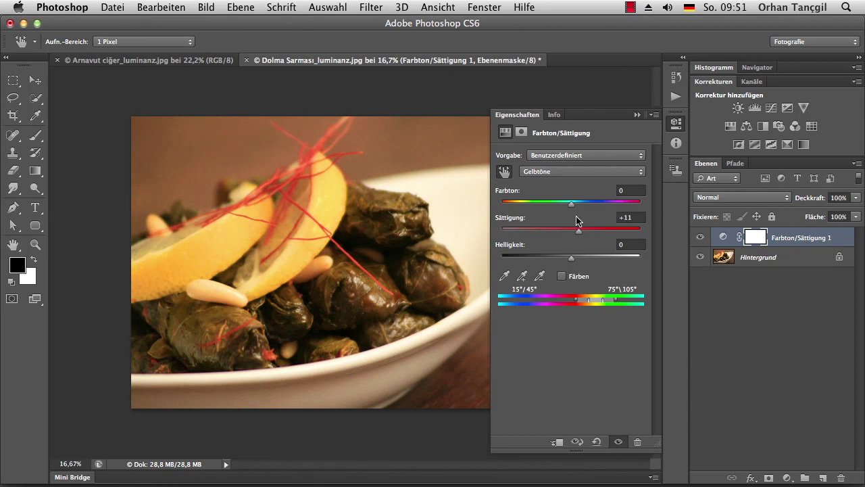
pyautogui.doubleClick(629, 217)
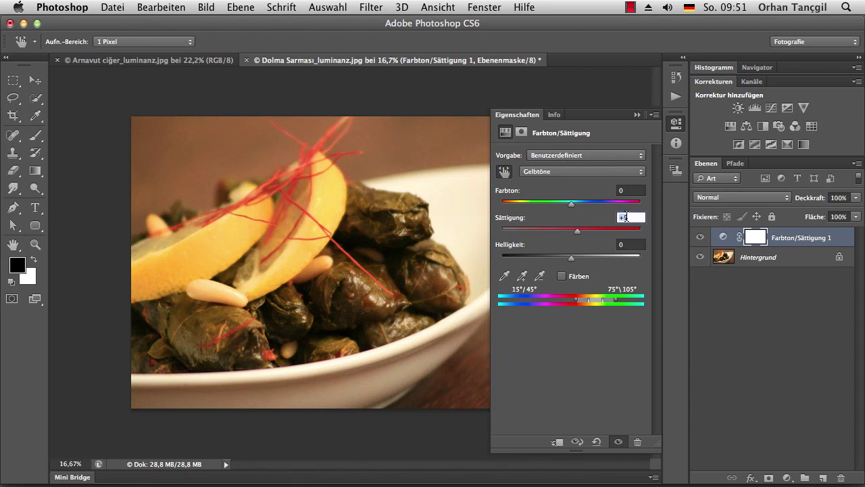
pyautogui.press('Tab')
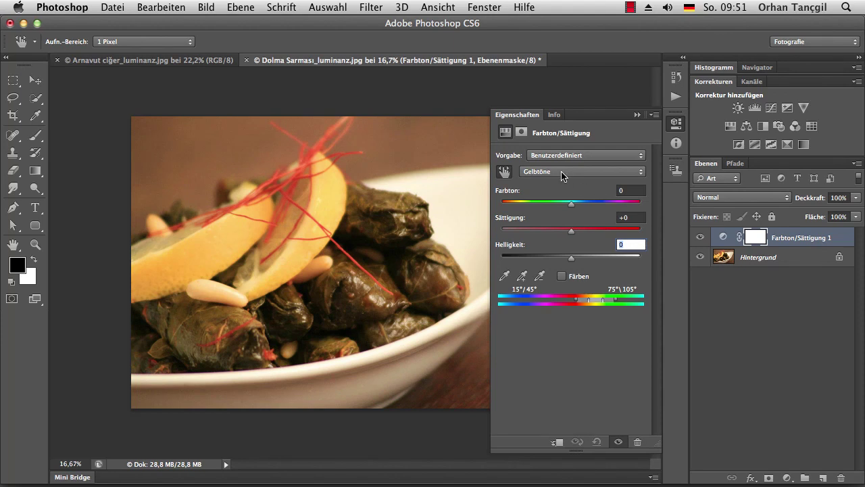
pyautogui.click(561, 171)
pyautogui.click(561, 179)
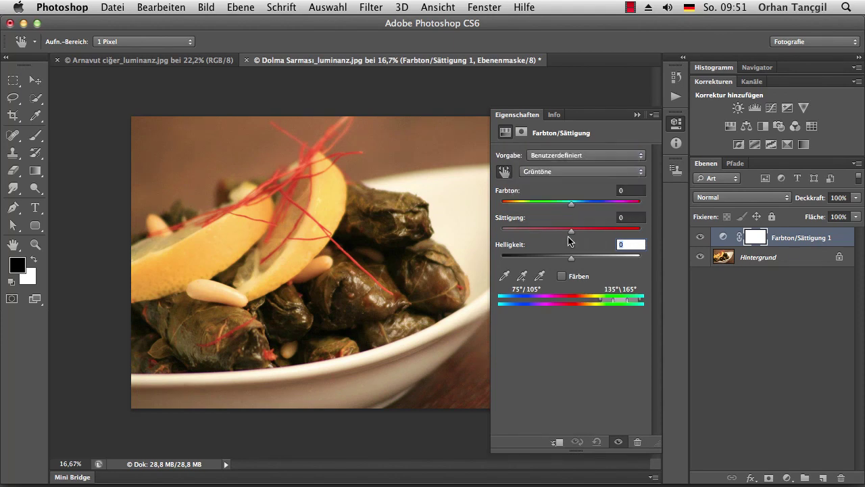
pyautogui.moveTo(572, 232); pyautogui.dragTo(524, 237)
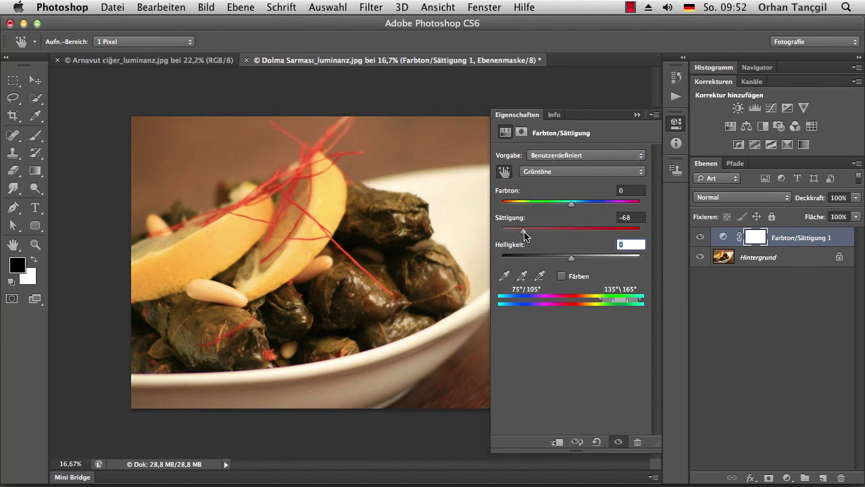
pyautogui.moveTo(524, 233)
pyautogui.mouseDown()
pyautogui.moveTo(605, 235)
pyautogui.moveTo(500, 235)
pyautogui.mouseUp()
pyautogui.moveTo(433, 272)
pyautogui.mouseDown()
pyautogui.moveTo(406, 283)
pyautogui.moveTo(353, 280)
pyautogui.moveTo(414, 274)
pyautogui.mouseUp()
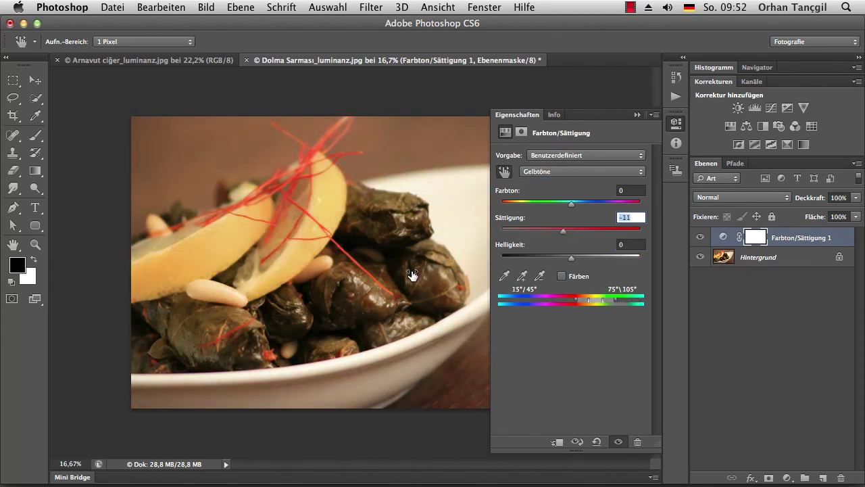
pyautogui.click(794, 237)
pyautogui.moveTo(815, 245)
pyautogui.mouseDown()
pyautogui.moveTo(826, 267)
pyautogui.moveTo(841, 477)
pyautogui.mouseUp()
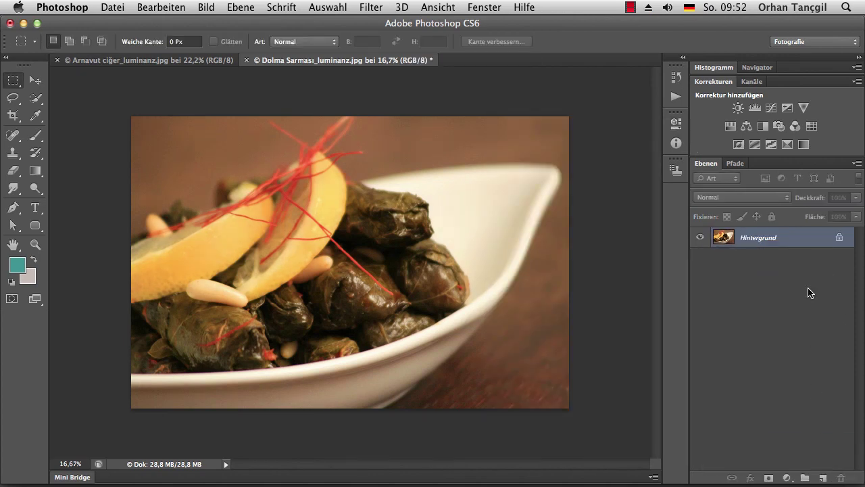
# - Try a Quick Selection around the dolma rolls, then deselect it
pyautogui.click(35, 98)
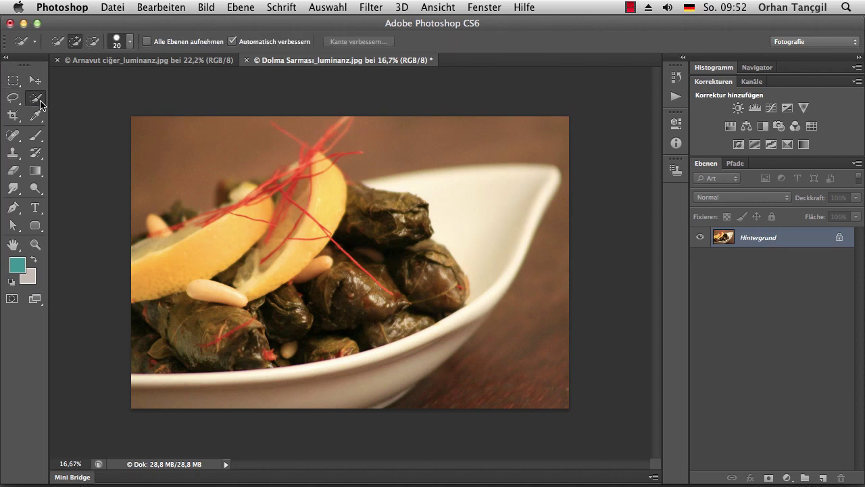
pyautogui.moveTo(390, 216)
pyautogui.mouseDown()
pyautogui.moveTo(375, 271)
pyautogui.moveTo(216, 331)
pyautogui.mouseUp()
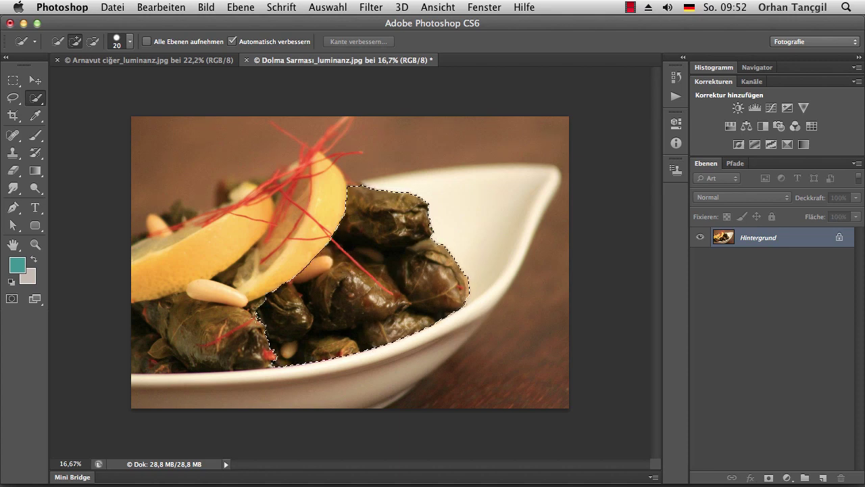
pyautogui.moveTo(267, 354); pyautogui.dragTo(223, 341)
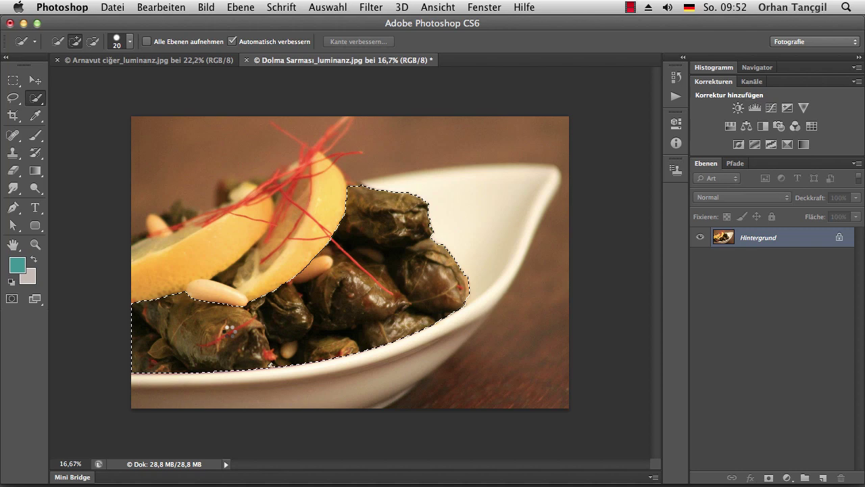
pyautogui.hotkey('ctrl', 'd')
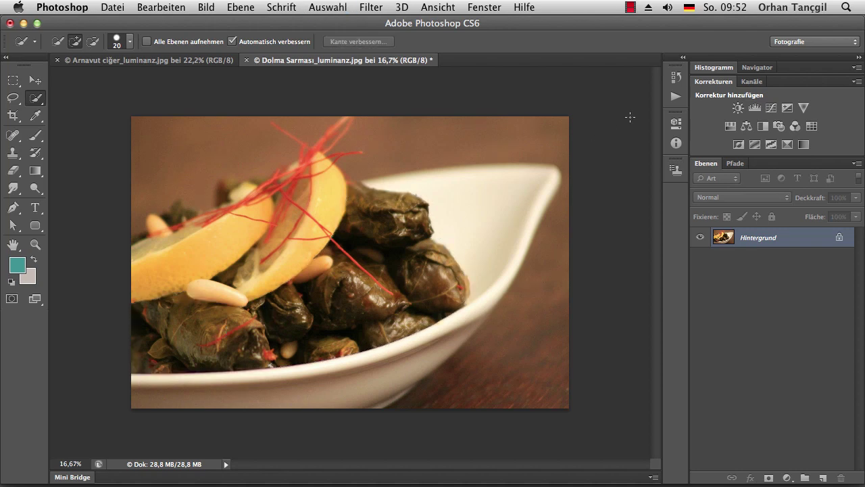
# - View the Red, Green and Blue channels individually, then return to the RGB composite
pyautogui.click(751, 81)
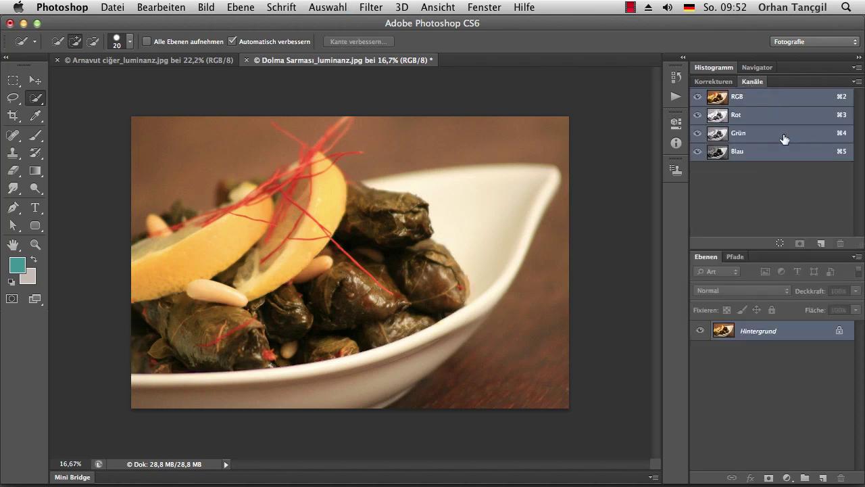
pyautogui.click(763, 120)
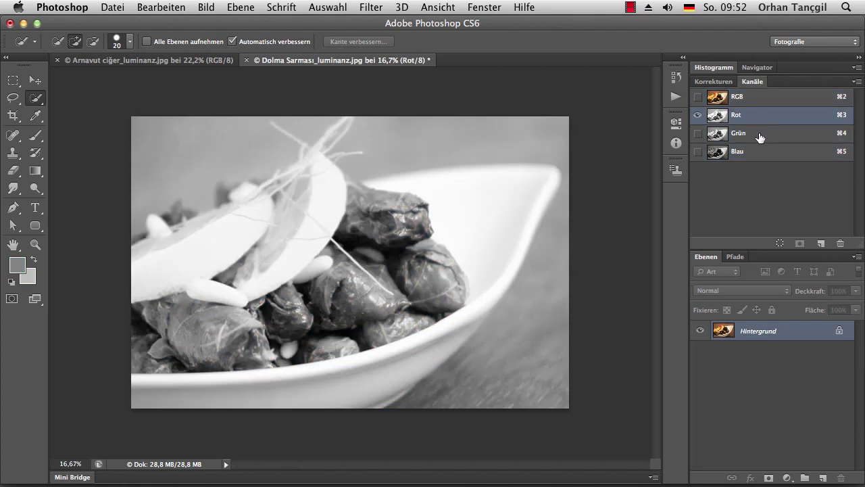
pyautogui.click(760, 137)
pyautogui.click(762, 156)
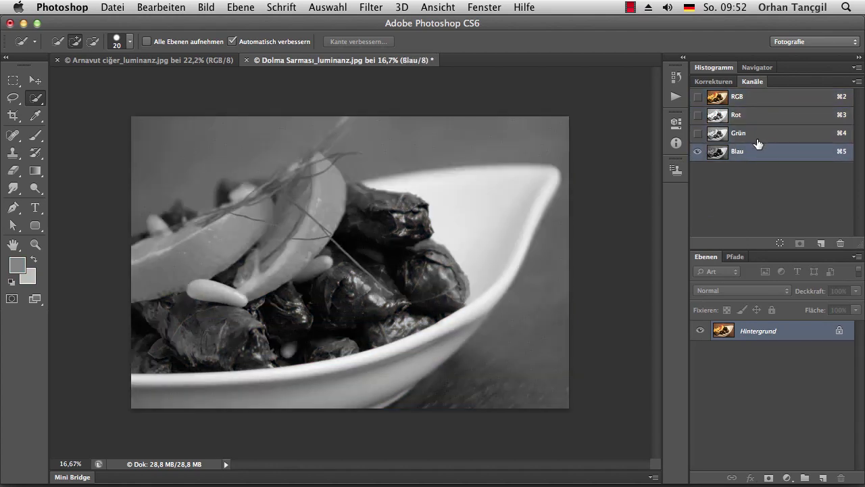
pyautogui.click(759, 137)
pyautogui.click(752, 118)
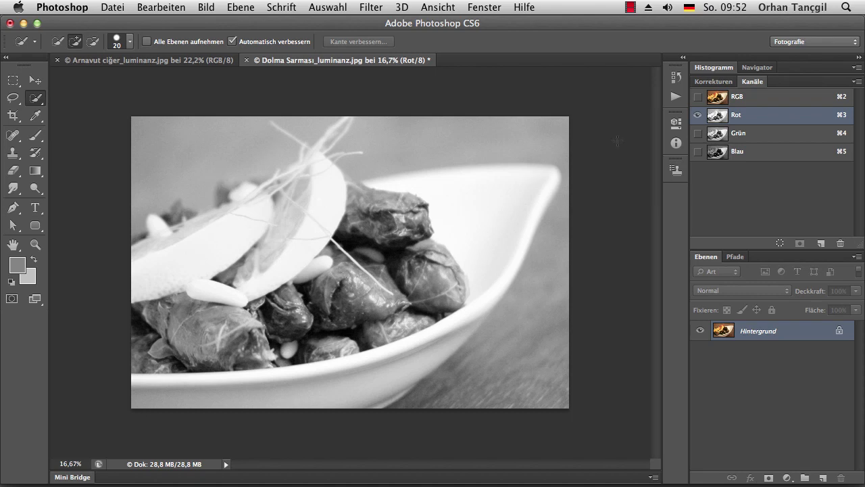
pyautogui.click(754, 98)
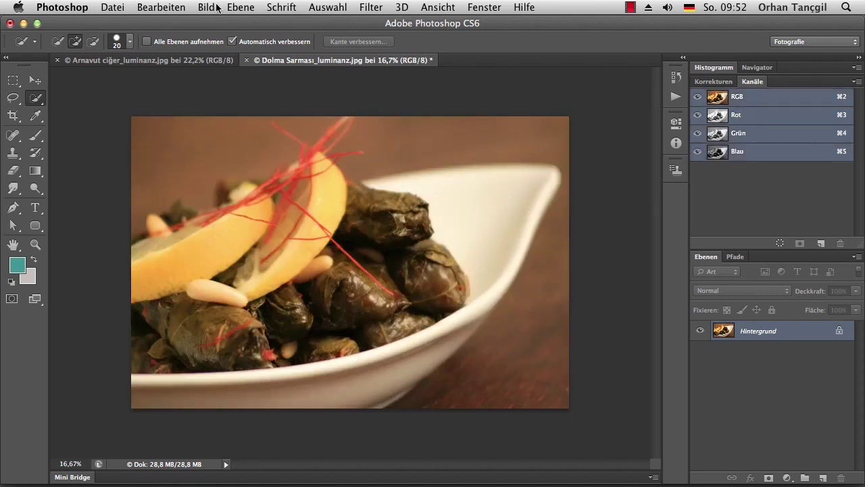
# - Open Calculations with Rot as the first source and Grün as the second source
pyautogui.click(206, 8)
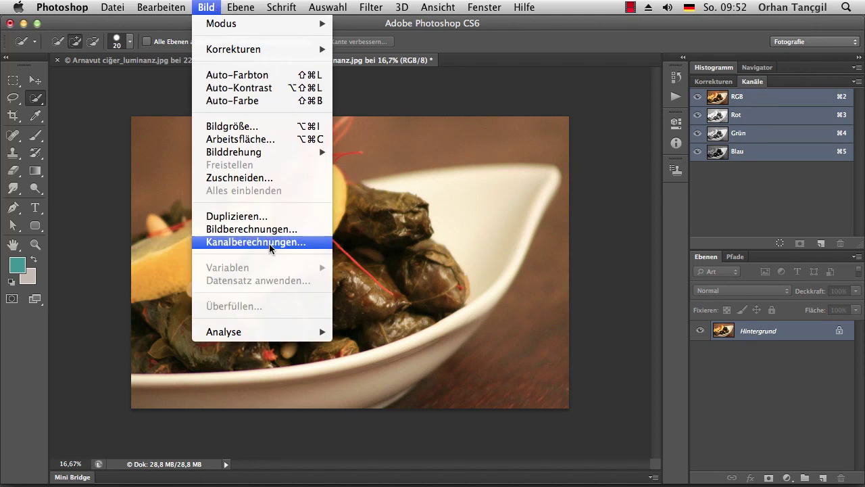
pyautogui.click(270, 245)
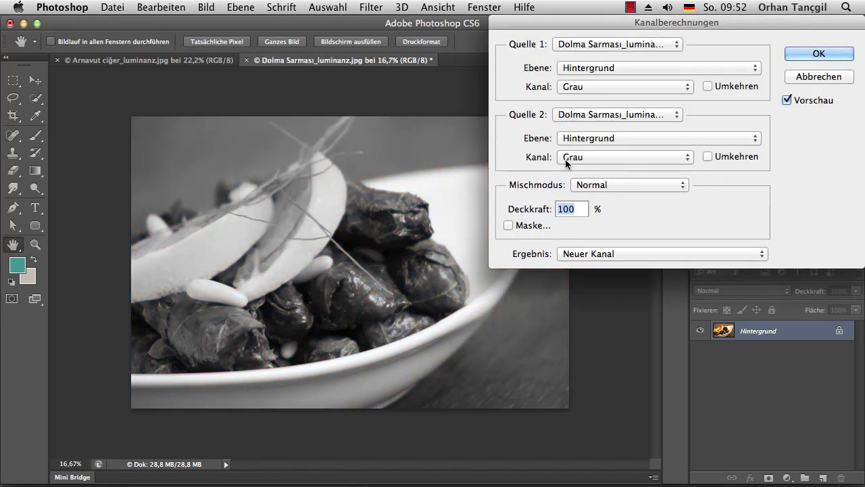
pyautogui.moveTo(637, 23); pyautogui.dragTo(587, 60)
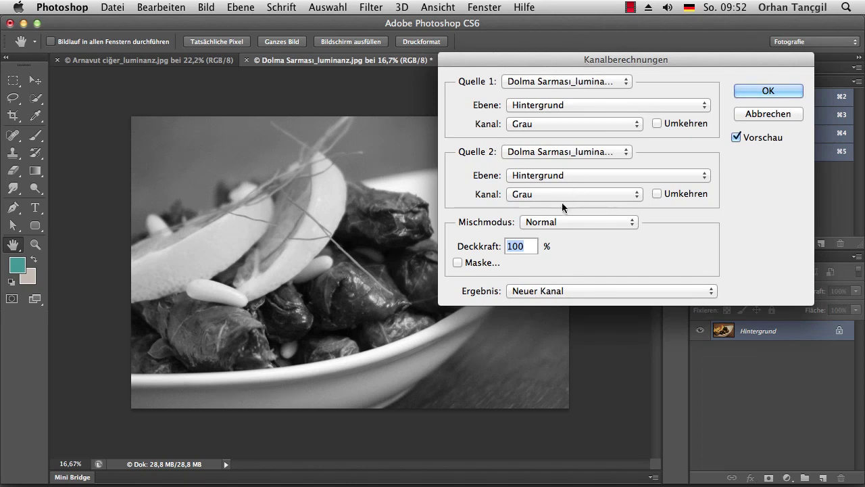
pyautogui.click(526, 125)
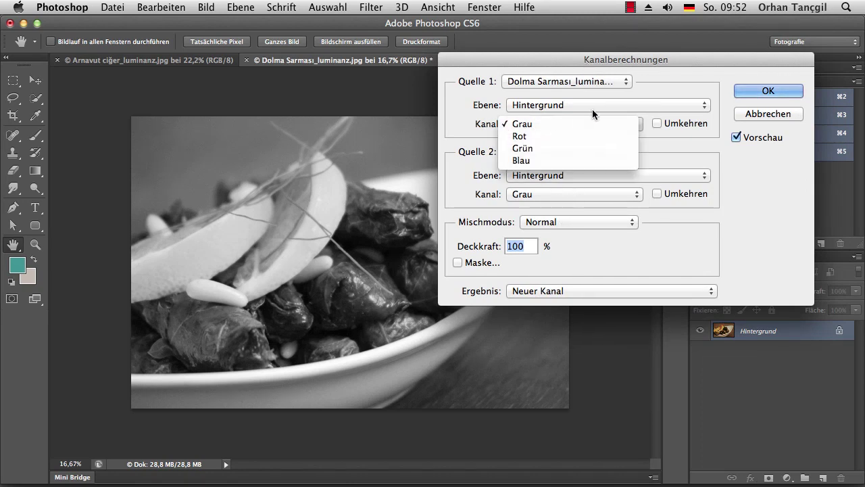
pyautogui.click(568, 138)
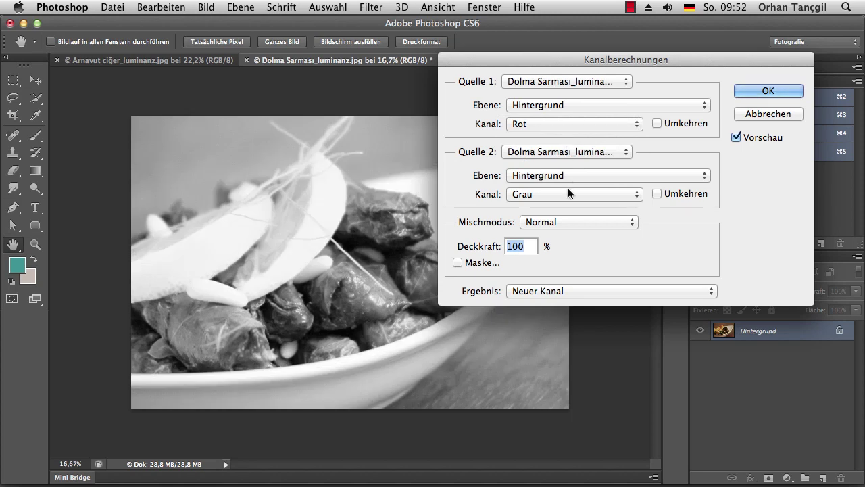
pyautogui.click(568, 188)
pyautogui.click(573, 216)
# - Experiment with Blau, Rot and Abdunkeln, then set the second source back to Grün
pyautogui.click(567, 189)
pyautogui.click(565, 204)
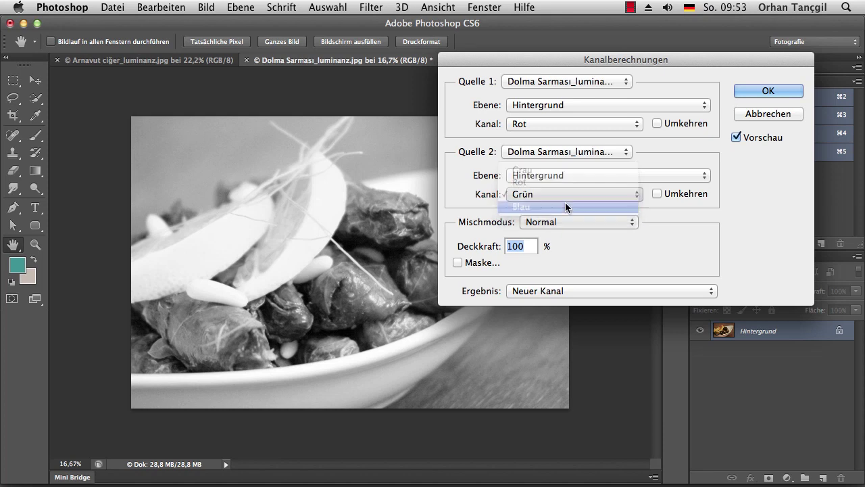
pyautogui.click(559, 219)
pyautogui.click(570, 242)
pyautogui.click(561, 196)
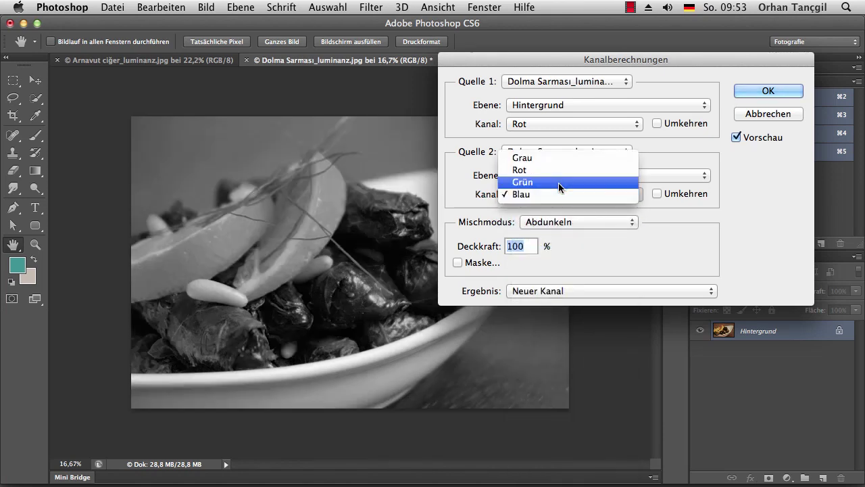
pyautogui.click(559, 181)
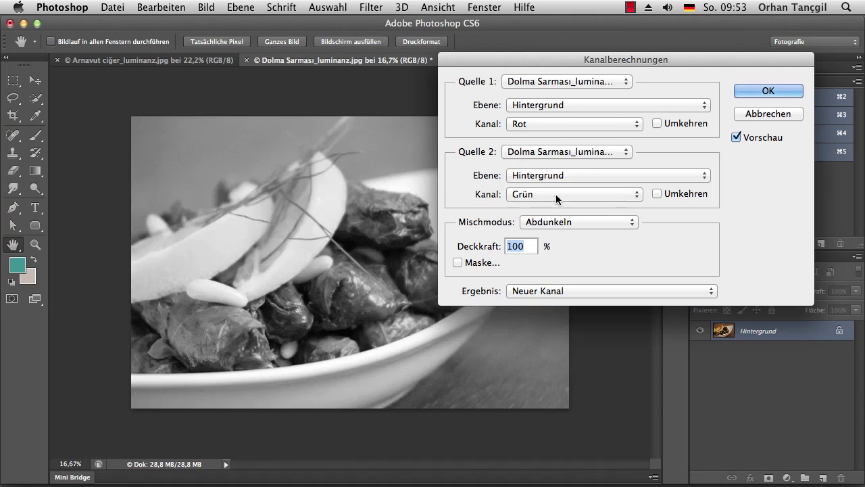
pyautogui.click(556, 194)
pyautogui.click(559, 184)
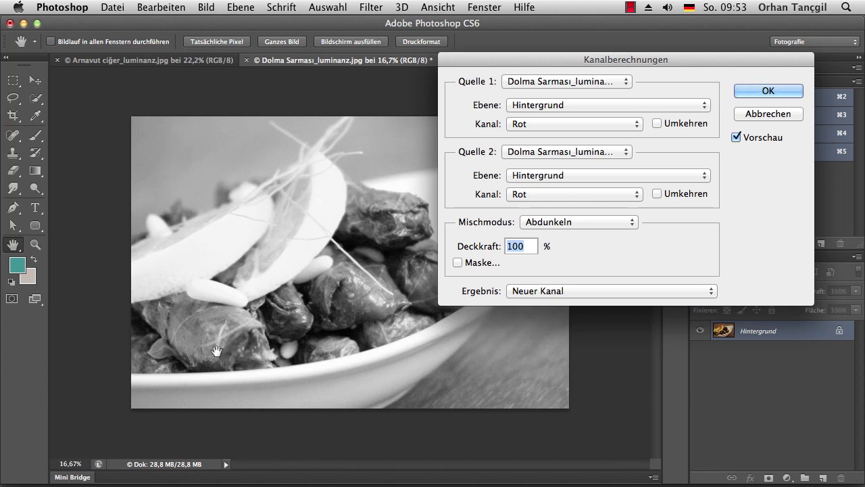
pyautogui.click(625, 196)
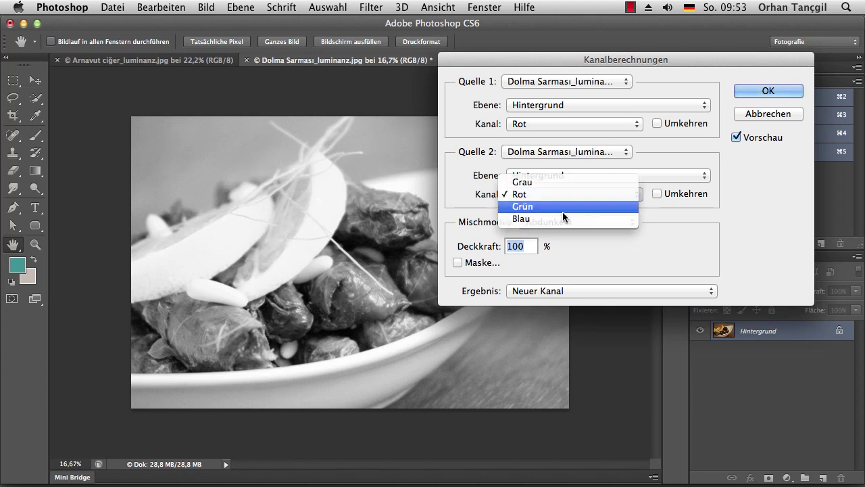
pyautogui.click(562, 211)
# - Compare Hellere Farbe, Ineinanderkopieren and Lichtpunkt blending, then settle on Addieren
pyautogui.click(575, 230)
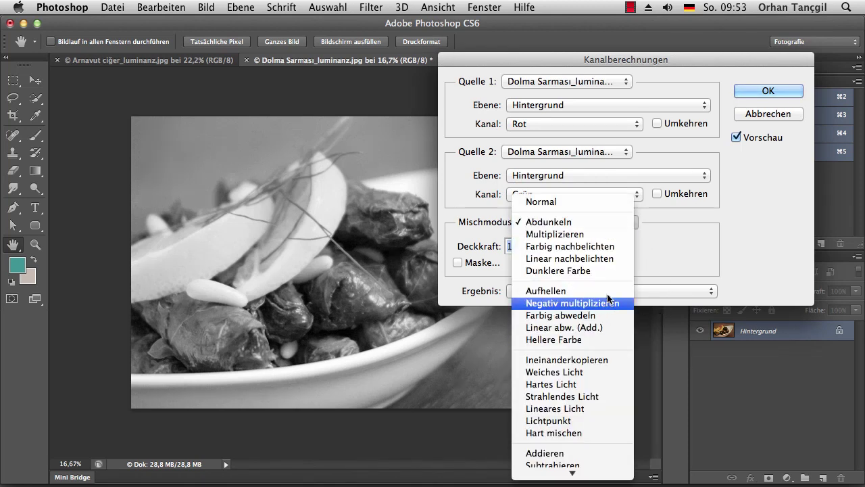
pyautogui.click(568, 340)
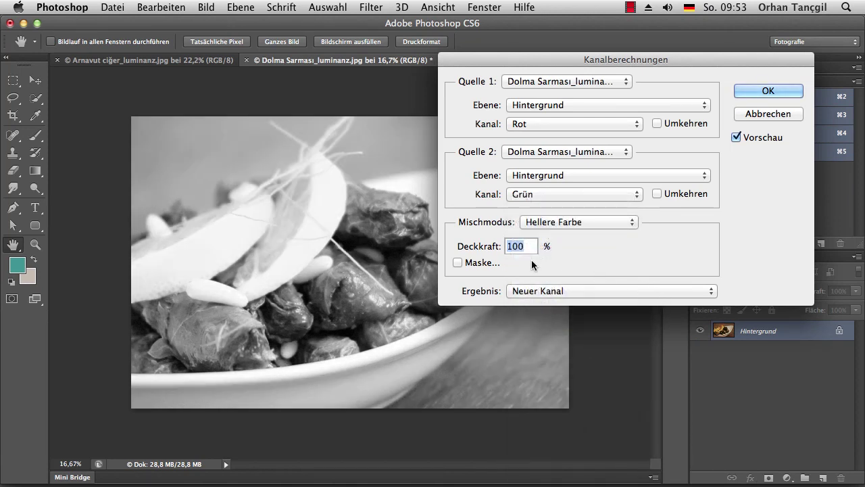
pyautogui.click(581, 223)
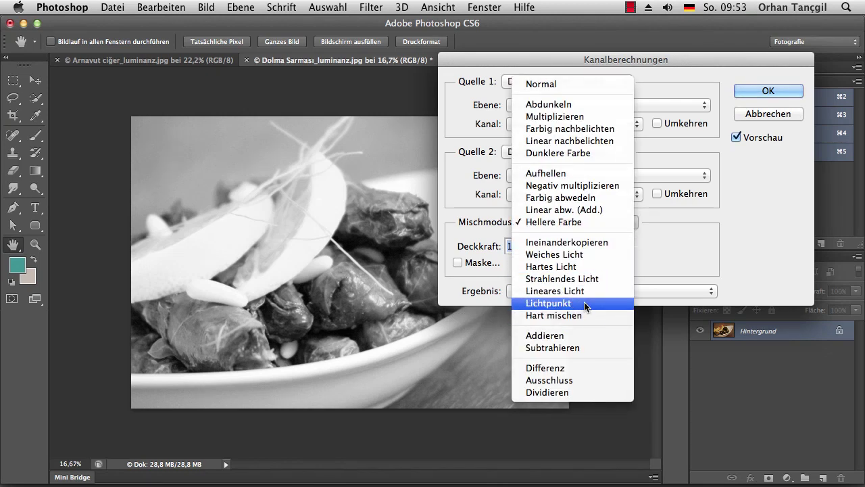
pyautogui.click(573, 244)
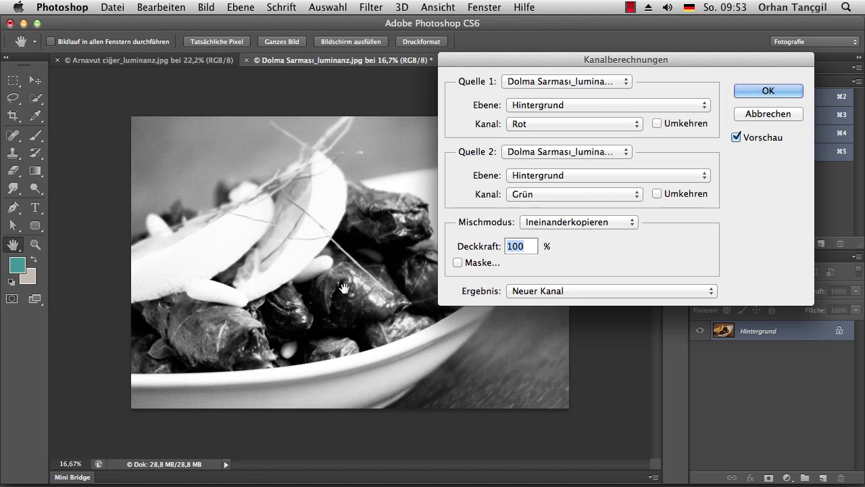
pyautogui.click(545, 226)
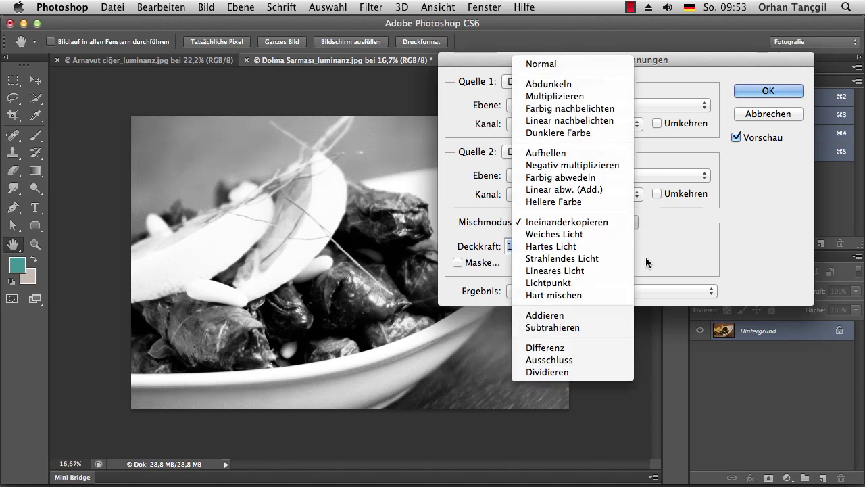
pyautogui.click(602, 283)
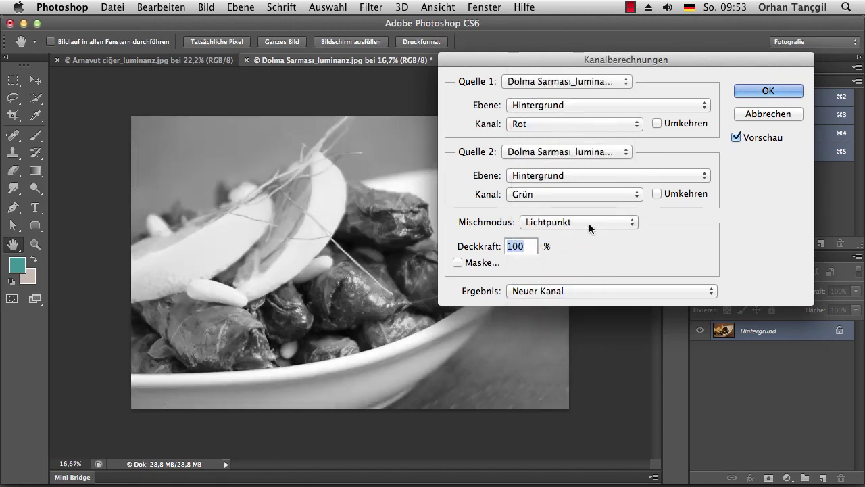
pyautogui.click(586, 224)
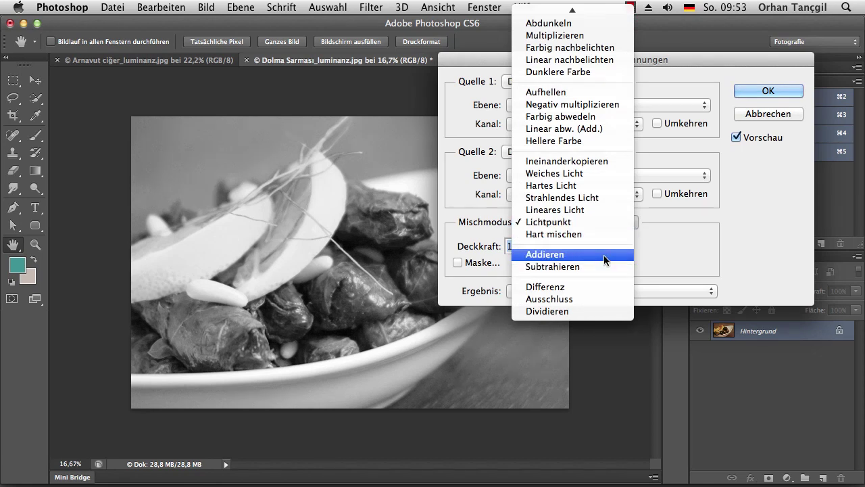
pyautogui.click(593, 254)
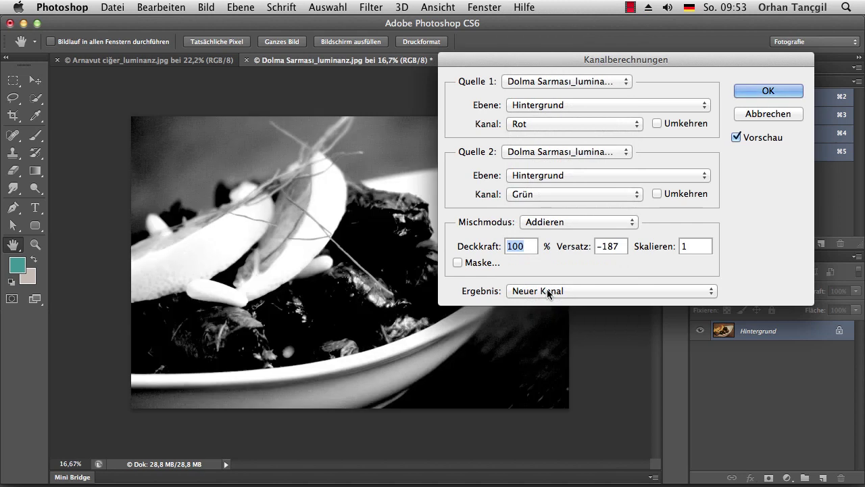
# - Tune the Addieren offset to -140 and create the red-plus-green result as channel Alpha 1
pyautogui.moveTo(571, 247)
pyautogui.mouseDown()
pyautogui.moveTo(727, 254)
pyautogui.moveTo(593, 254)
pyautogui.mouseUp()
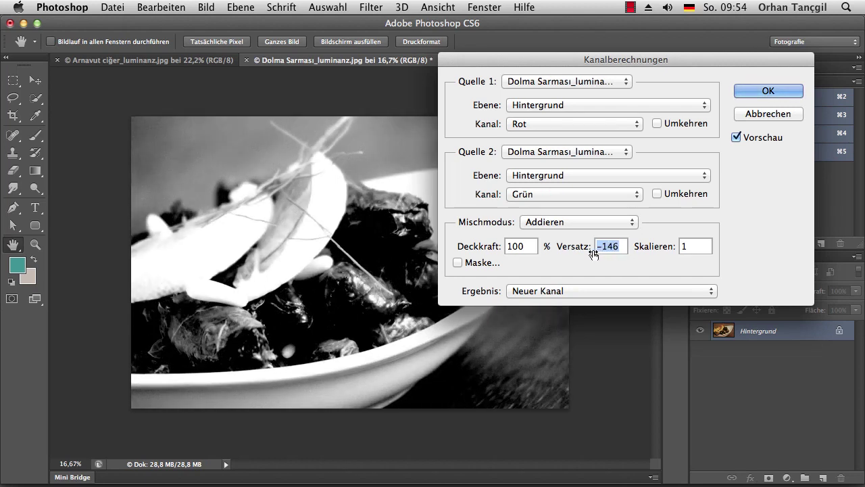
pyautogui.hotkey('shift', 'Tab')
pyautogui.moveTo(576, 247); pyautogui.dragTo(585, 249)
pyautogui.click(577, 222)
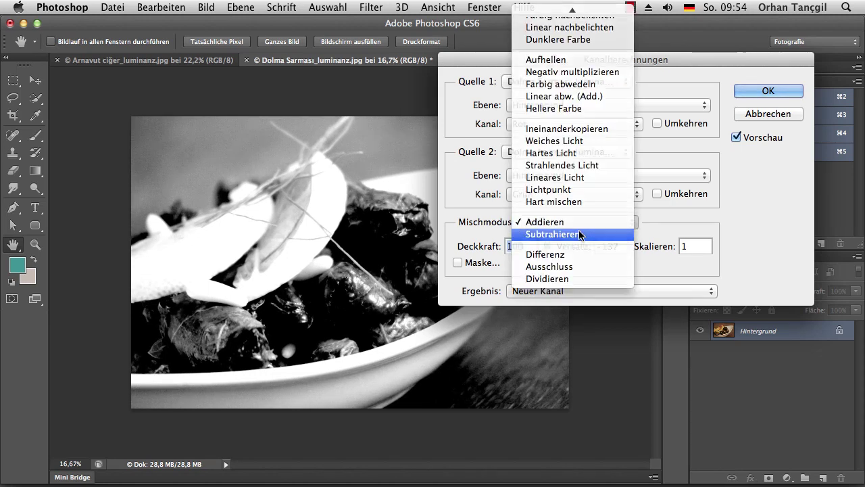
pyautogui.click(579, 234)
pyautogui.click(578, 230)
pyautogui.click(585, 213)
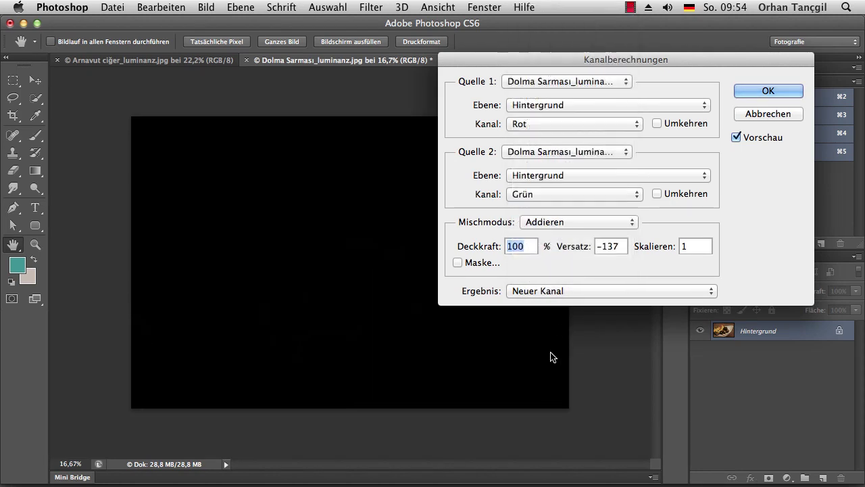
pyautogui.moveTo(574, 247); pyautogui.dragTo(572, 254)
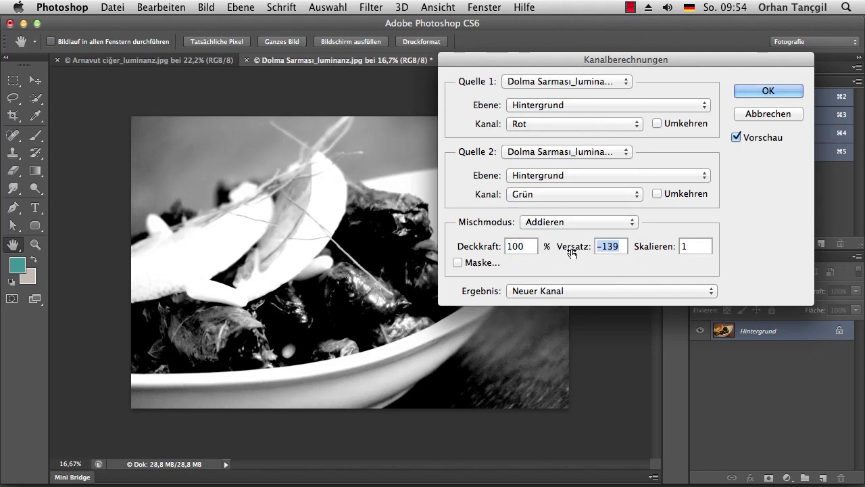
pyautogui.hotkey('shift', 'Tab')
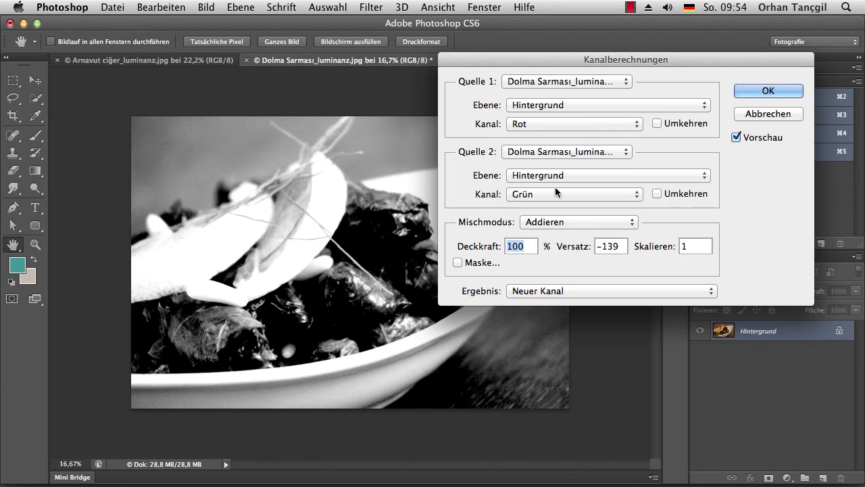
pyautogui.moveTo(572, 250); pyautogui.dragTo(573, 250)
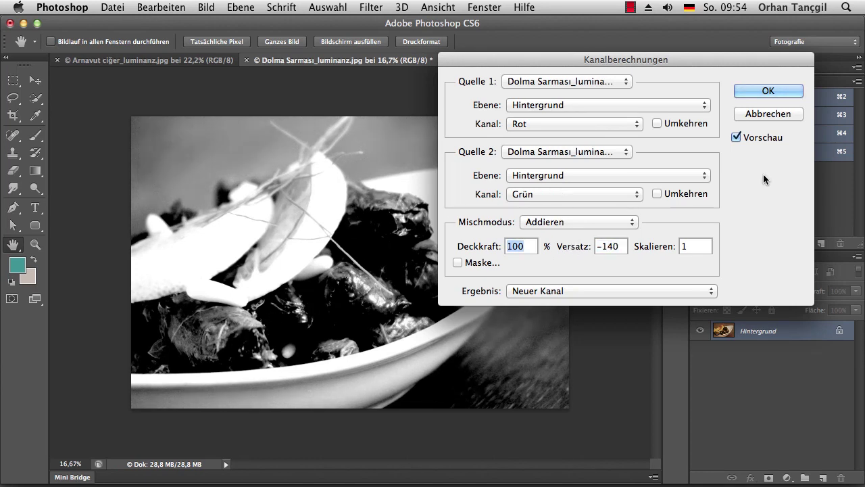
pyautogui.click(768, 91)
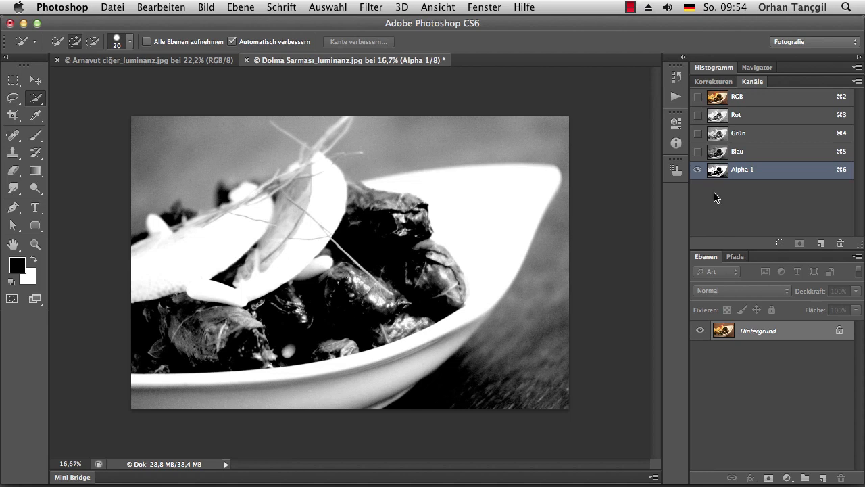
# - Lasso around the dolma pile, invert, fill everything outside with white, and deselect
pyautogui.click(13, 98)
pyautogui.moveTo(126, 382)
pyautogui.mouseDown()
pyautogui.moveTo(327, 369)
pyautogui.moveTo(460, 323)
pyautogui.mouseUp()
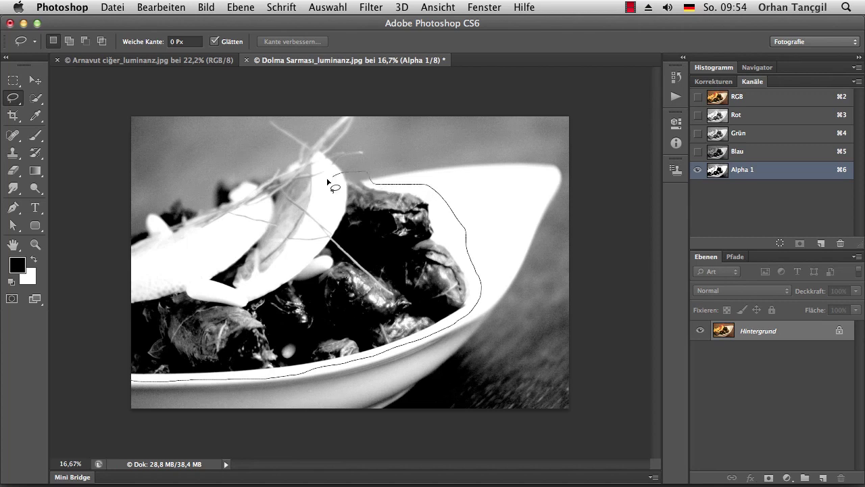
pyautogui.moveTo(248, 170); pyautogui.dragTo(193, 176)
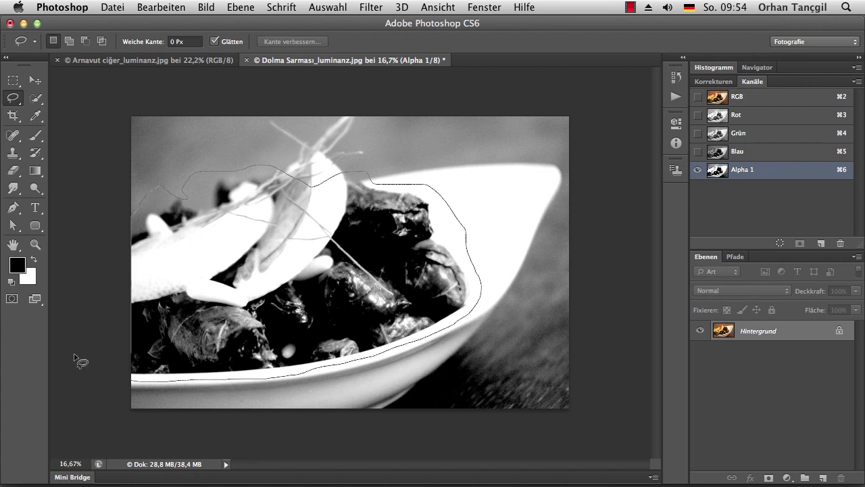
pyautogui.moveTo(112, 235); pyautogui.dragTo(78, 361)
pyautogui.hotkey('ctrl', 'shift', 'i')
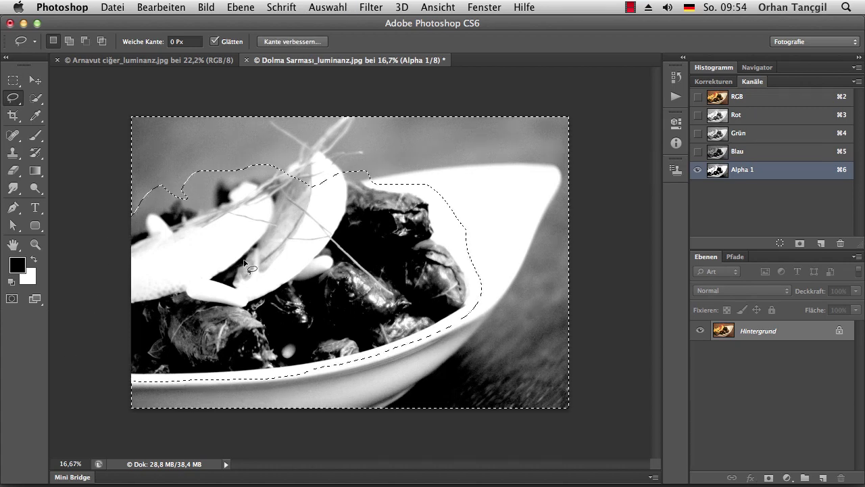
pyautogui.hotkey('shift', 'BackSpace')
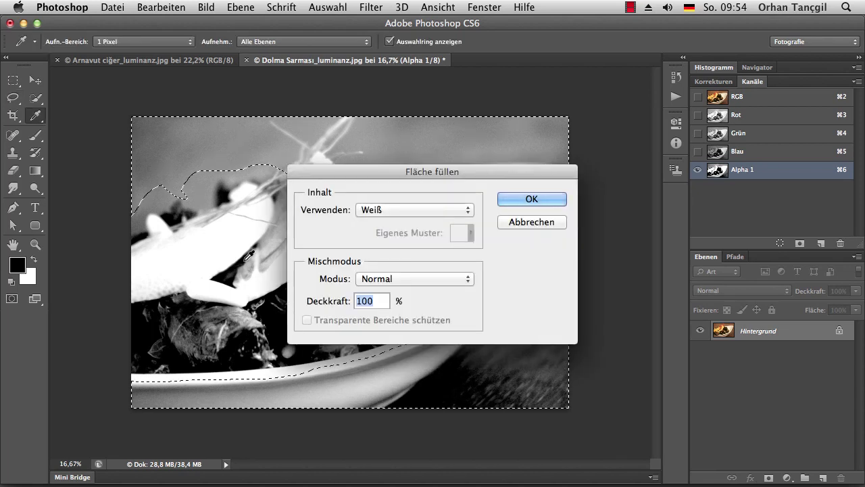
pyautogui.press('Return')
pyautogui.hotkey('ctrl', 'd')
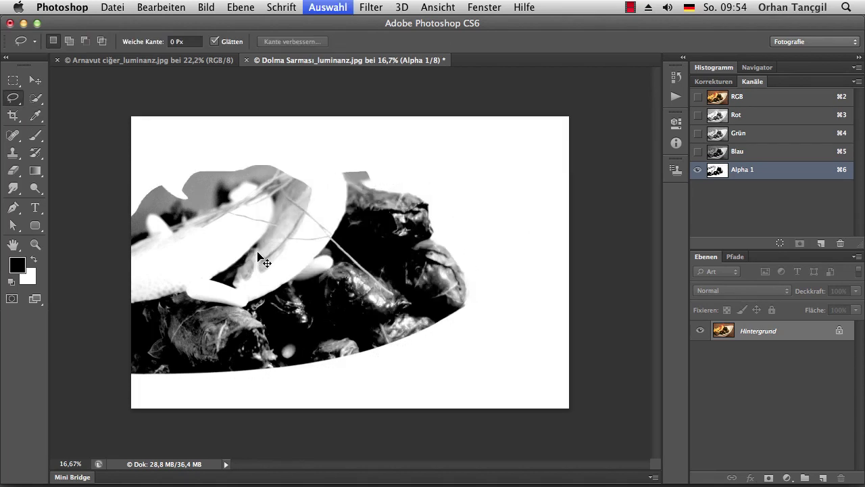
# - Dodge the mask's grey upper-left area and rope tip toward white with a 175 px brush
pyautogui.click(35, 188)
pyautogui.click(78, 186)
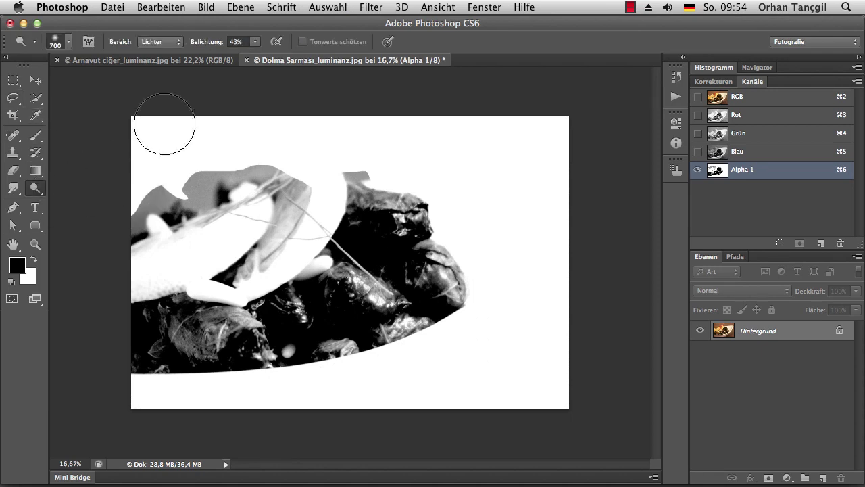
pyautogui.moveTo(222, 155)
pyautogui.mouseDown()
pyautogui.moveTo(203, 176)
pyautogui.moveTo(203, 164)
pyautogui.moveTo(131, 203)
pyautogui.moveTo(128, 215)
pyautogui.moveTo(124, 207)
pyautogui.moveTo(217, 181)
pyautogui.moveTo(251, 152)
pyautogui.moveTo(266, 159)
pyautogui.moveTo(282, 240)
pyautogui.moveTo(251, 257)
pyautogui.moveTo(283, 187)
pyautogui.moveTo(280, 165)
pyautogui.moveTo(267, 164)
pyautogui.moveTo(284, 193)
pyautogui.moveTo(393, 162)
pyautogui.moveTo(358, 159)
pyautogui.moveTo(385, 160)
pyautogui.moveTo(309, 202)
pyautogui.moveTo(318, 184)
pyautogui.moveTo(221, 222)
pyautogui.moveTo(309, 151)
pyautogui.moveTo(298, 163)
pyautogui.mouseUp()
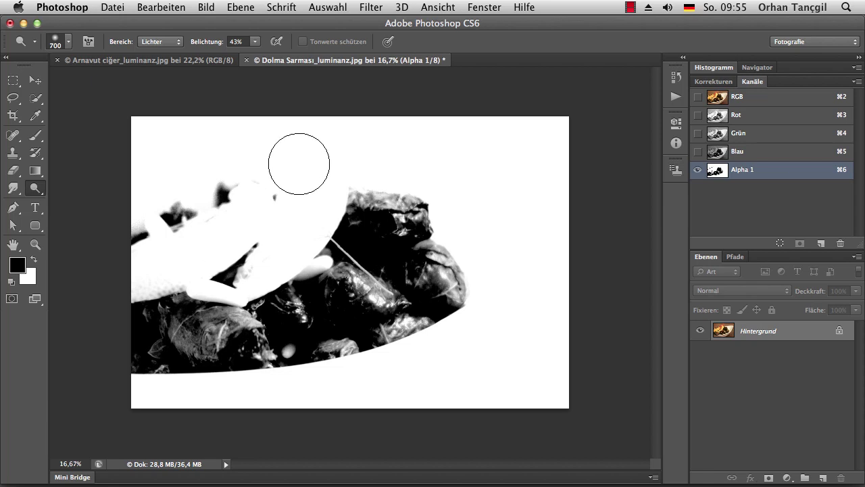
pyautogui.press('super+space')
pyautogui.moveTo(360, 251)
pyautogui.mouseDown()
pyautogui.moveTo(430, 196)
pyautogui.moveTo(280, 169)
pyautogui.mouseUp()
pyautogui.rightClick(281, 194)
pyautogui.press('Return')
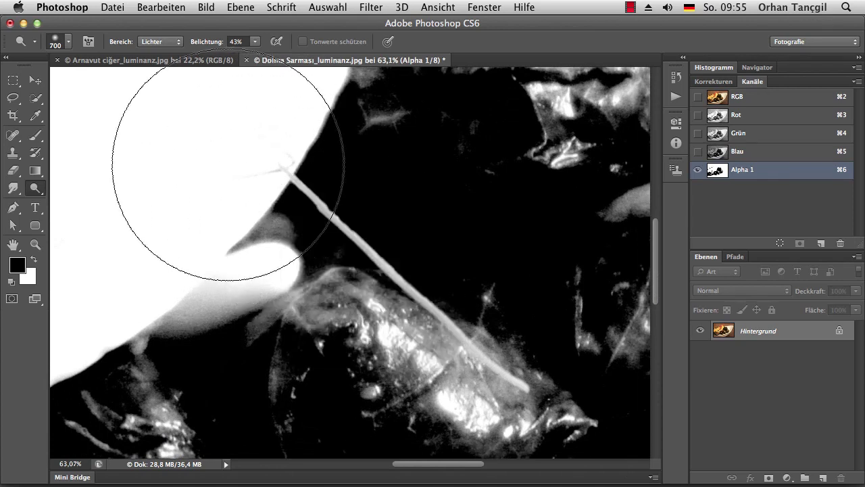
pyautogui.press('[')
pyautogui.press('[')
pyautogui.press('[')
pyautogui.press('[')
pyautogui.press('[')
pyautogui.press('[')
pyautogui.press('[')
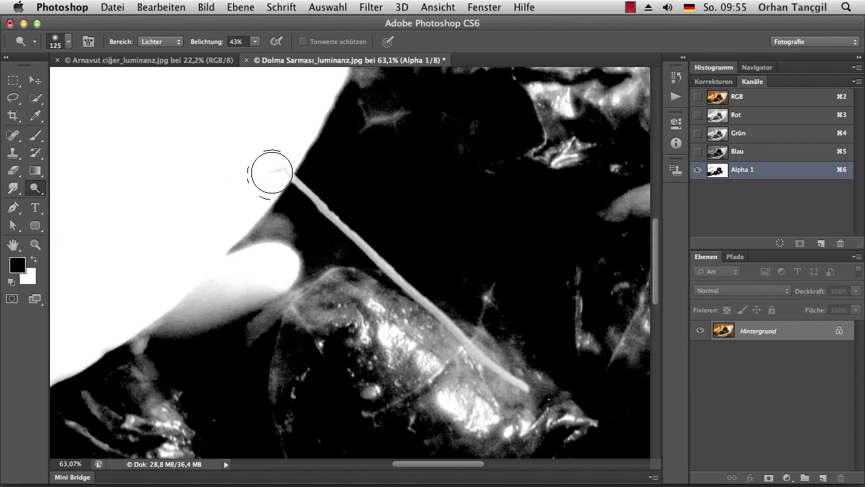
pyautogui.moveTo(275, 169)
pyautogui.mouseDown()
pyautogui.moveTo(448, 309)
pyautogui.moveTo(422, 286)
pyautogui.moveTo(518, 378)
pyautogui.mouseUp()
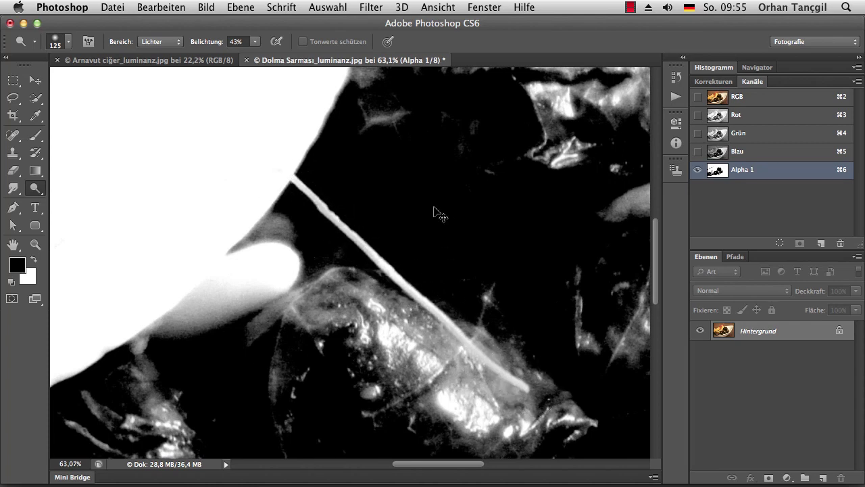
# - Fit the view and open Levels on Alpha 1, dragging the midtone slider darker
pyautogui.press('super+0')
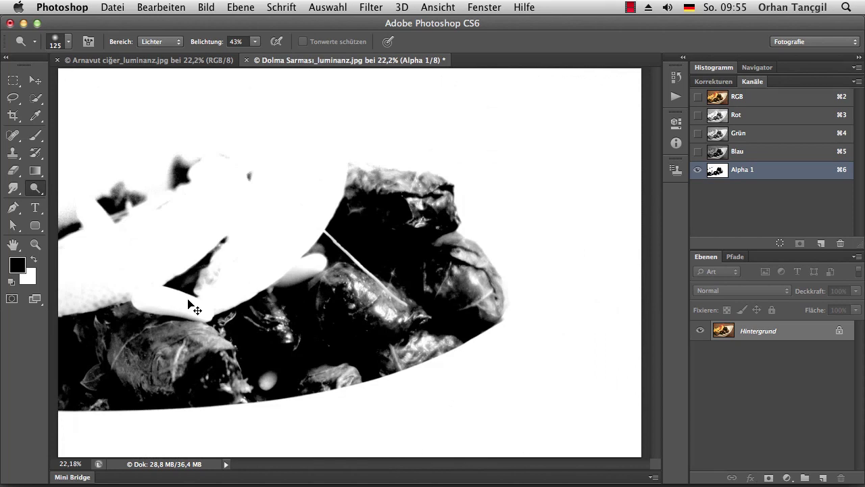
pyautogui.press('super+minus')
pyautogui.press('super+l')
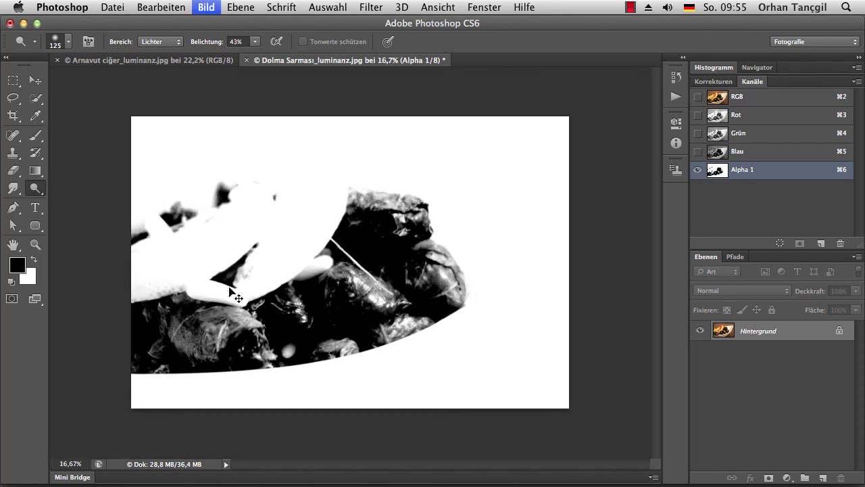
pyautogui.moveTo(658, 225)
pyautogui.mouseDown()
pyautogui.moveTo(699, 227)
pyautogui.moveTo(683, 232)
pyautogui.moveTo(691, 231)
pyautogui.mouseUp()
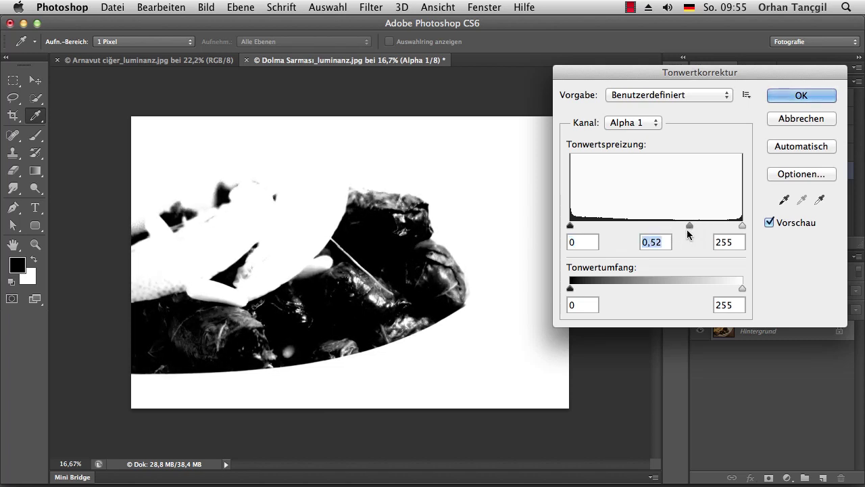
# - Apply Levels with midtone 0,52 to Alpha 1, then invert the mask so the dolmas are white
pyautogui.click(389, 192)
pyautogui.moveTo(570, 226)
pyautogui.mouseDown()
pyautogui.moveTo(603, 223)
pyautogui.moveTo(560, 226)
pyautogui.moveTo(605, 224)
pyautogui.moveTo(537, 232)
pyautogui.mouseUp()
pyautogui.click(801, 95)
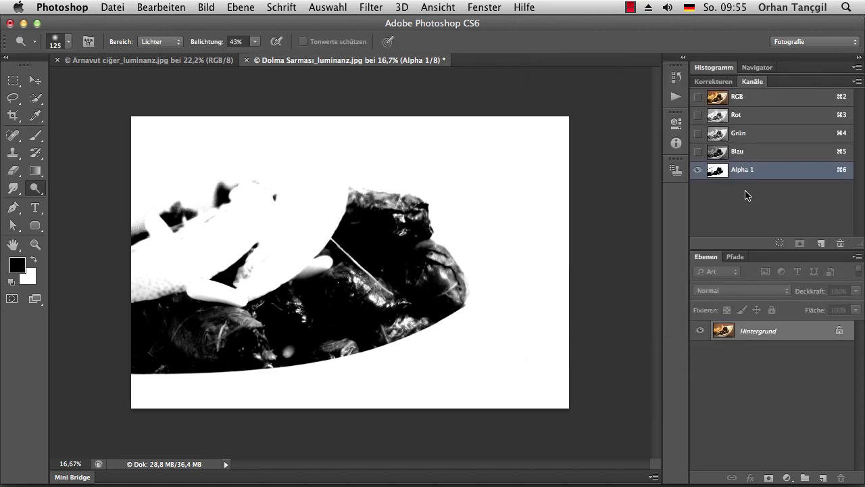
pyautogui.press('super+i')
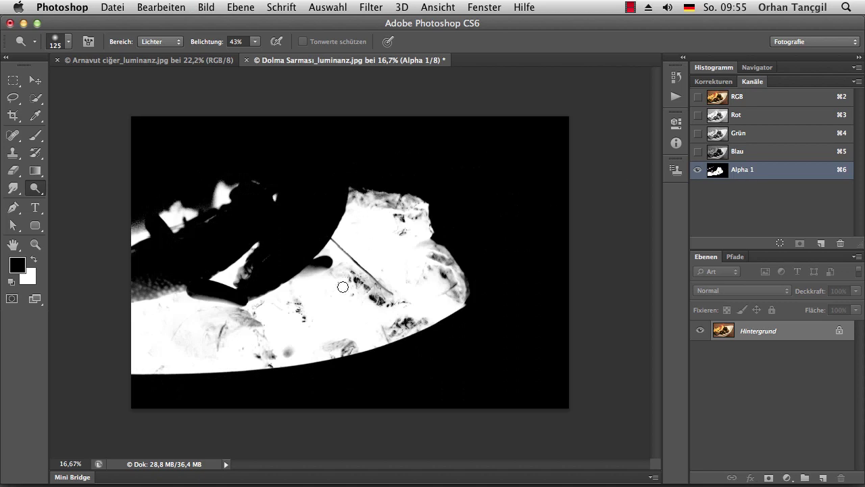
# - Return to the RGB composite and load the Alpha 1 channel as a selection
pyautogui.click(756, 100)
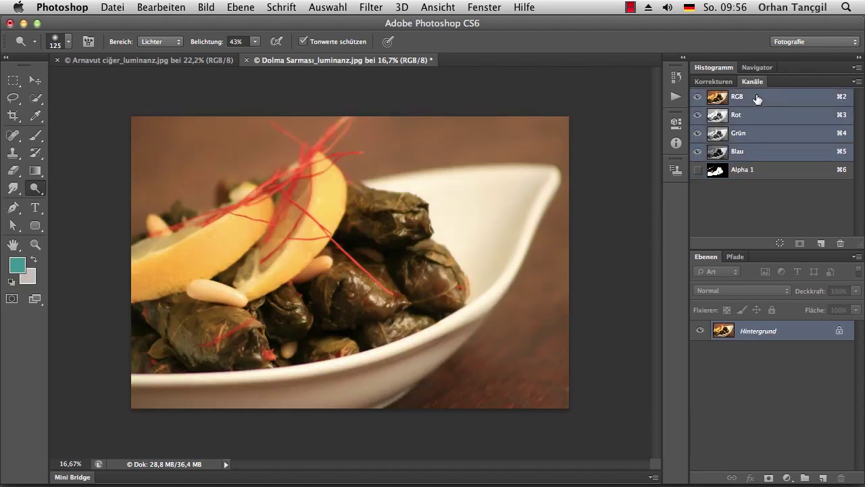
pyautogui.click(709, 82)
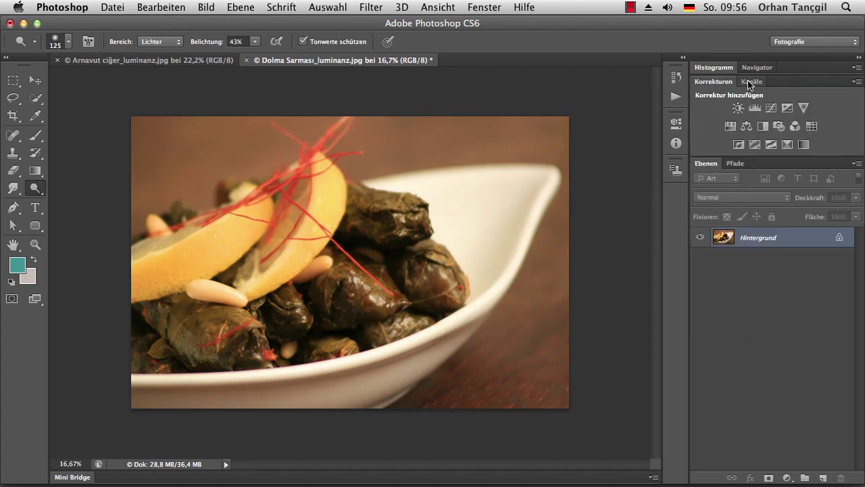
pyautogui.click(751, 82)
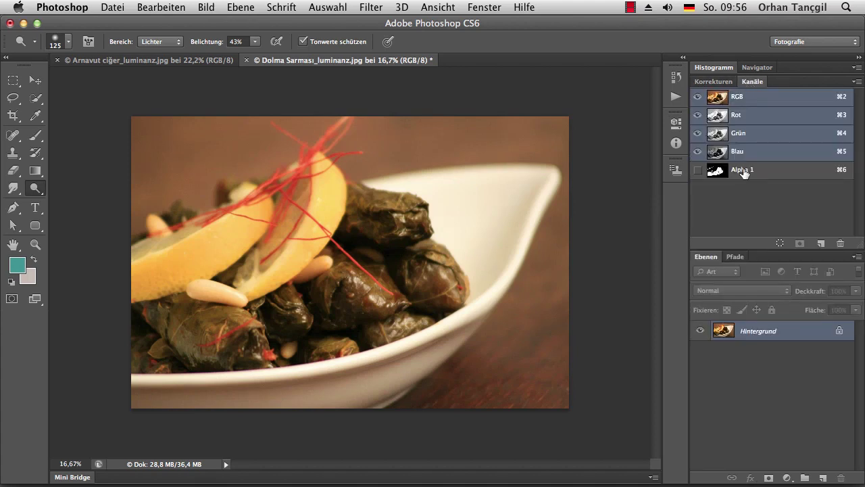
pyautogui.moveTo(748, 176); pyautogui.dragTo(781, 175)
pyautogui.moveTo(782, 176); pyautogui.dragTo(780, 244)
pyautogui.click(727, 86)
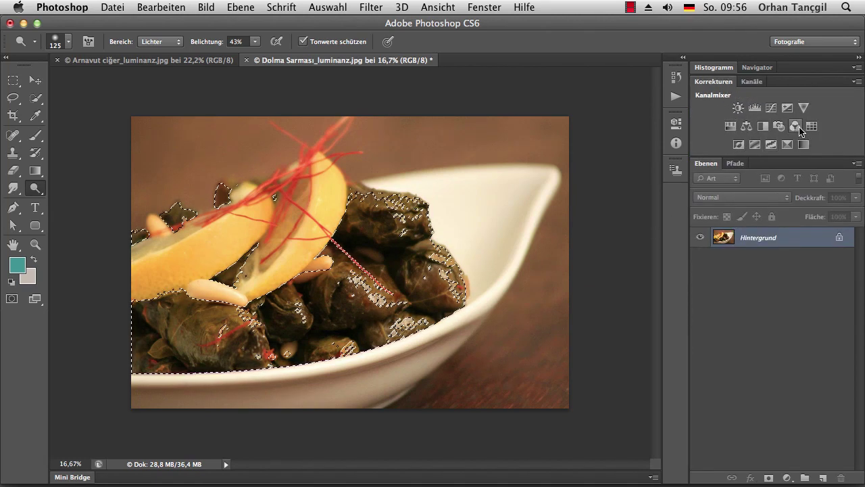
# - Add a Hue/Saturation adjustment layer on the selection with Farbton +12
pyautogui.click(730, 127)
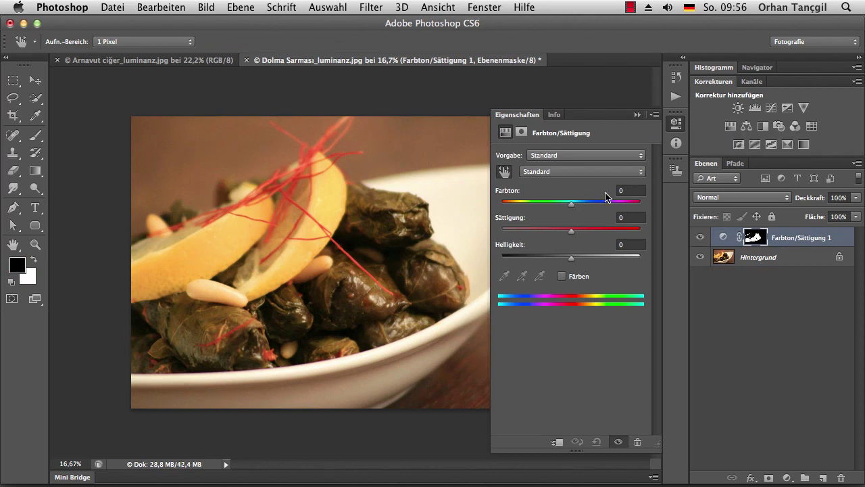
pyautogui.moveTo(572, 209)
pyautogui.mouseDown()
pyautogui.moveTo(542, 212)
pyautogui.moveTo(605, 205)
pyautogui.moveTo(551, 214)
pyautogui.moveTo(595, 219)
pyautogui.moveTo(579, 218)
pyautogui.mouseUp()
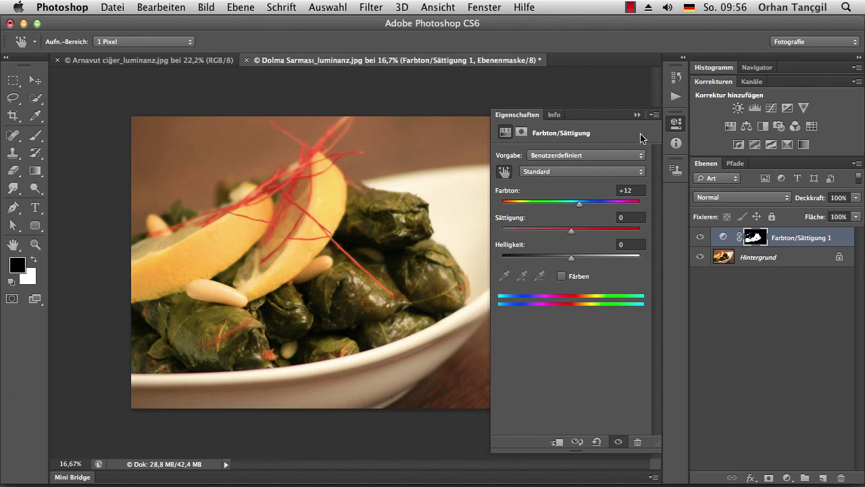
pyautogui.click(638, 116)
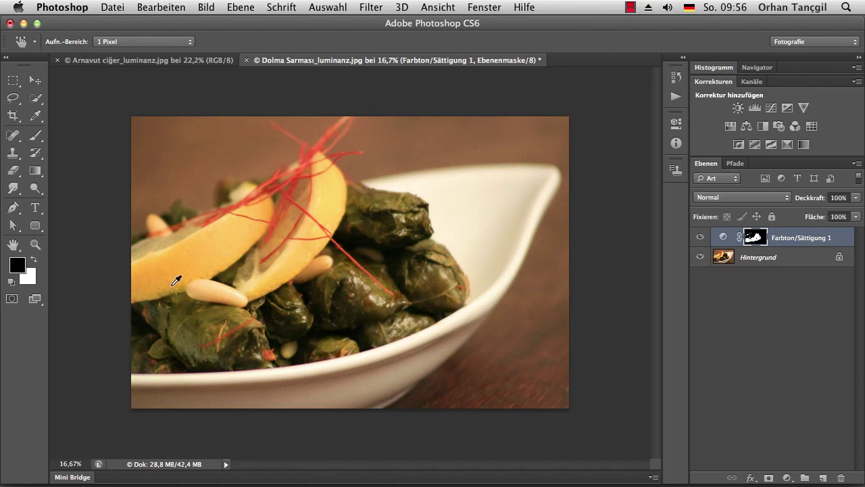
# - Toggle the Hue/Saturation layer's visibility to compare the greener leaves against the original
pyautogui.click(701, 237)
pyautogui.click(701, 237)
pyautogui.click(700, 237)
pyautogui.click(701, 237)
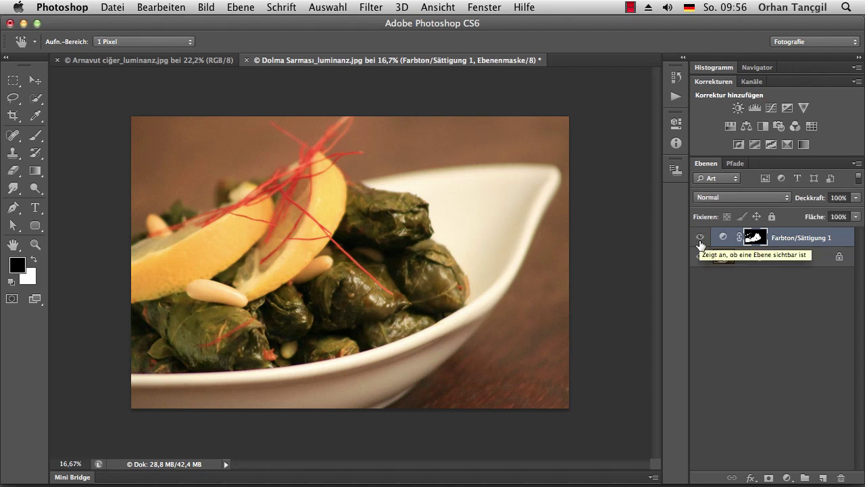
pyautogui.click(700, 237)
pyautogui.click(700, 238)
pyautogui.click(700, 240)
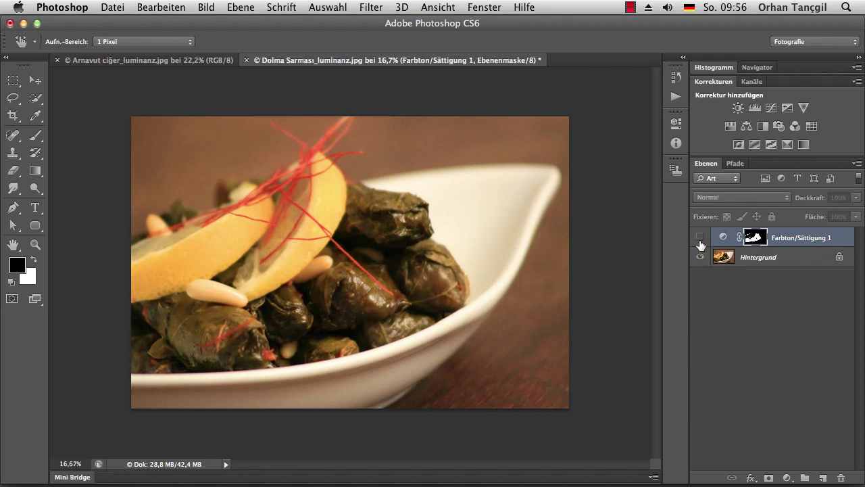
pyautogui.click(701, 239)
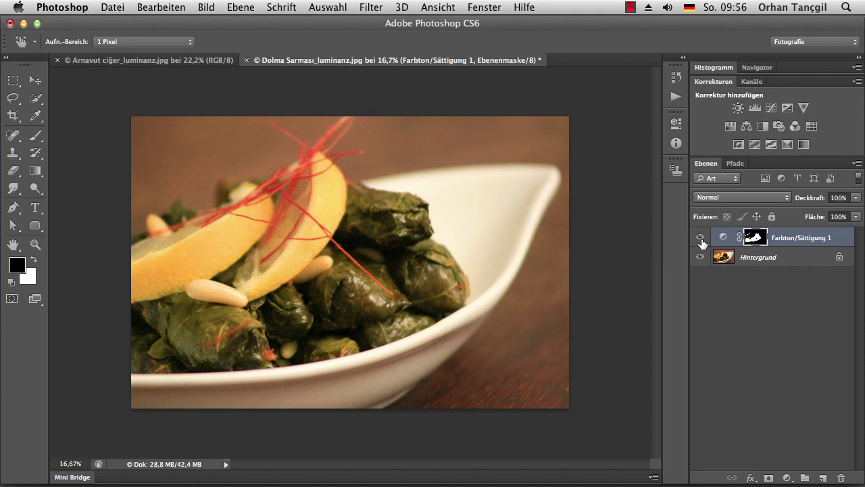
pyautogui.click(752, 82)
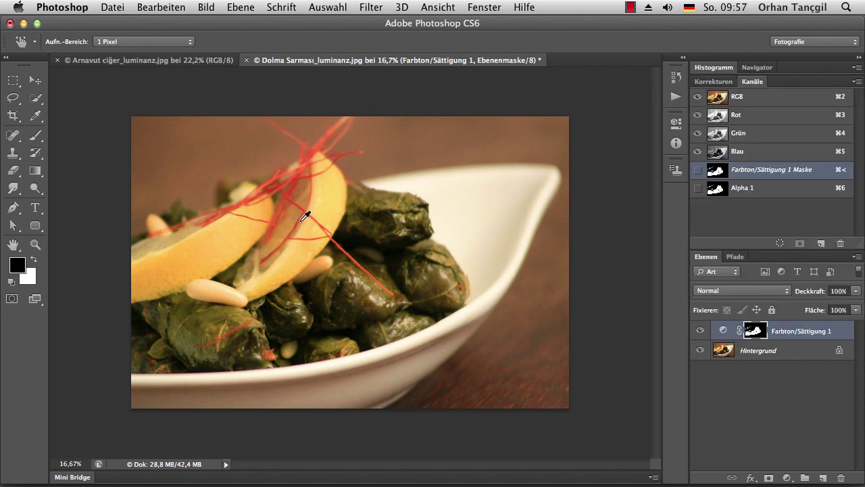
# - Bring the Arnavut ciğer_luminanz.jpg photo to the front with its channels listed
pyautogui.click(166, 62)
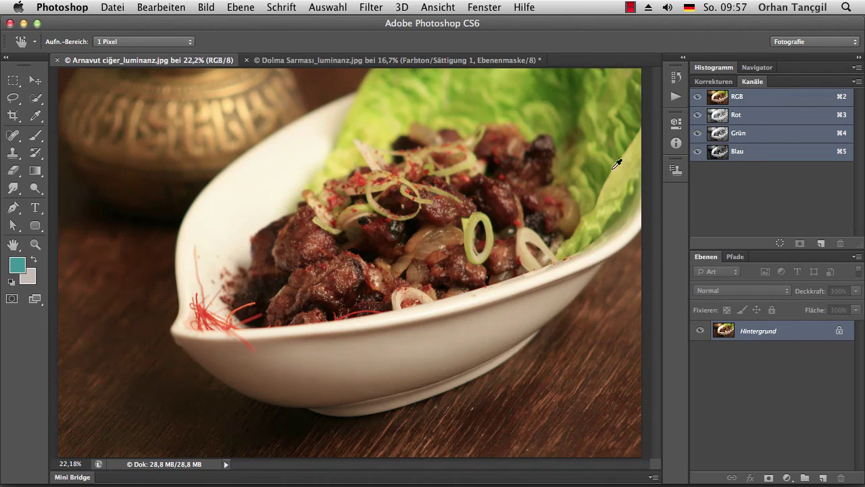
pyautogui.click(722, 83)
pyautogui.click(753, 82)
pyautogui.click(206, 7)
# - Compute Alpha 1 by adding the Red and Blue channels with offset -184 as a new channel
pyautogui.click(240, 242)
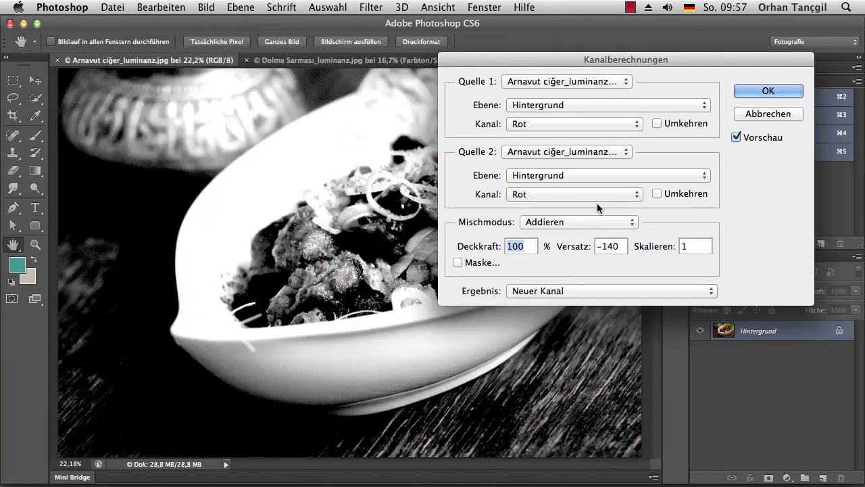
pyautogui.moveTo(615, 63); pyautogui.dragTo(689, 50)
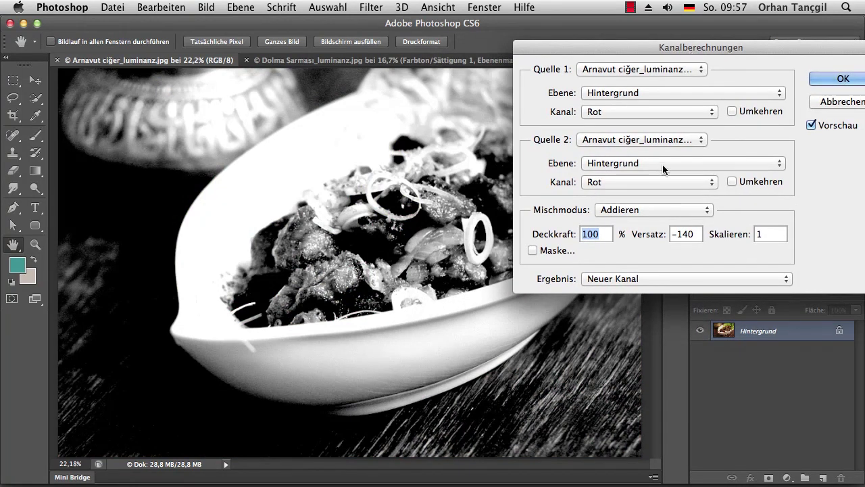
pyautogui.click(639, 210)
pyautogui.click(619, 210)
pyautogui.moveTo(657, 236)
pyautogui.mouseDown()
pyautogui.moveTo(625, 238)
pyautogui.moveTo(671, 238)
pyautogui.moveTo(651, 248)
pyautogui.mouseUp()
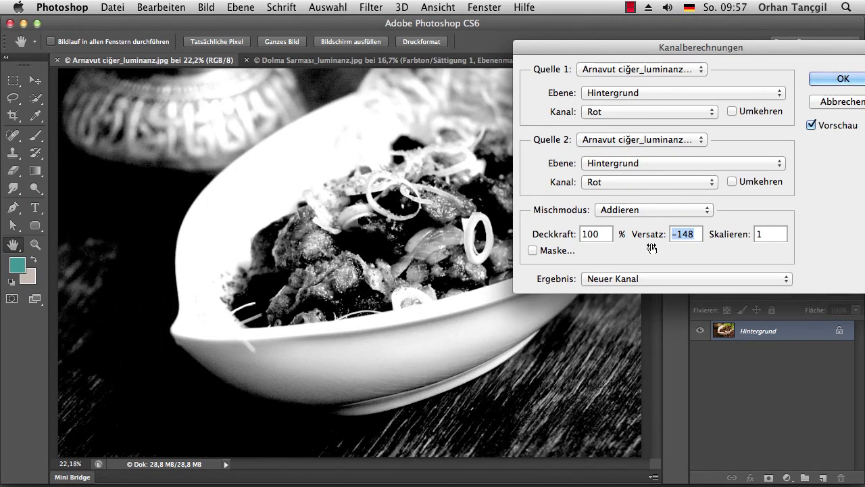
pyautogui.click(642, 182)
pyautogui.click(639, 195)
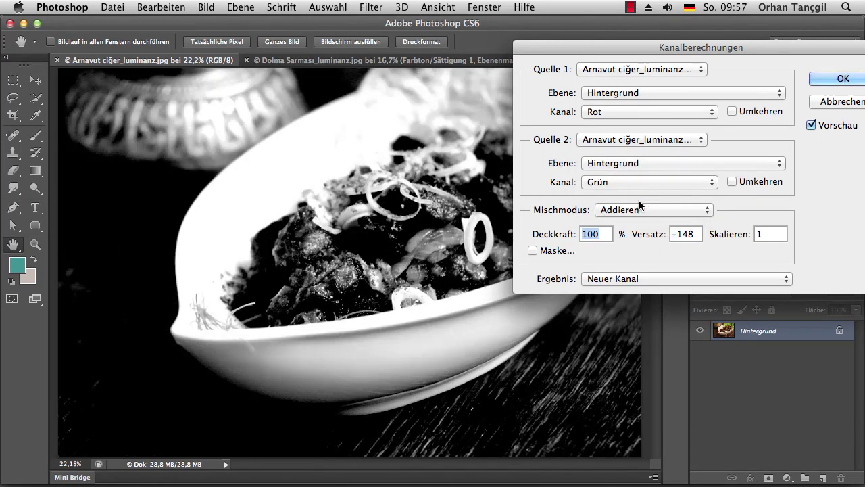
pyautogui.click(644, 182)
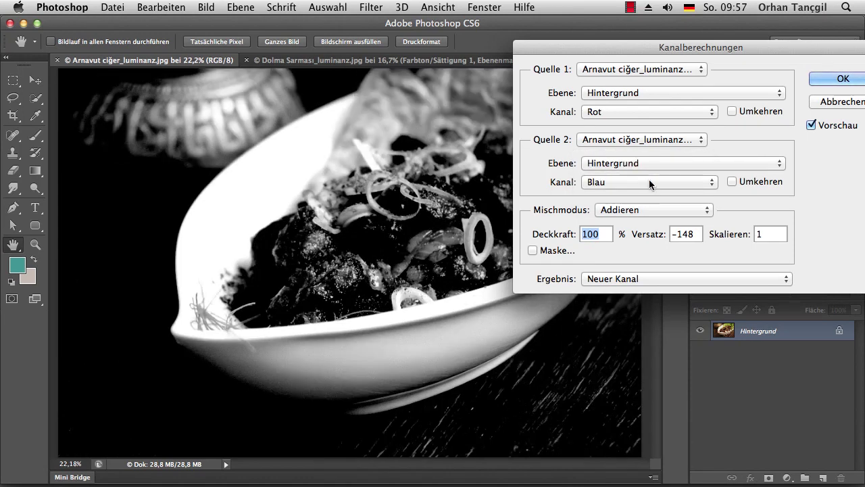
pyautogui.moveTo(656, 242)
pyautogui.mouseDown()
pyautogui.moveTo(676, 232)
pyautogui.moveTo(614, 234)
pyautogui.moveTo(629, 232)
pyautogui.mouseUp()
pyautogui.click(624, 232)
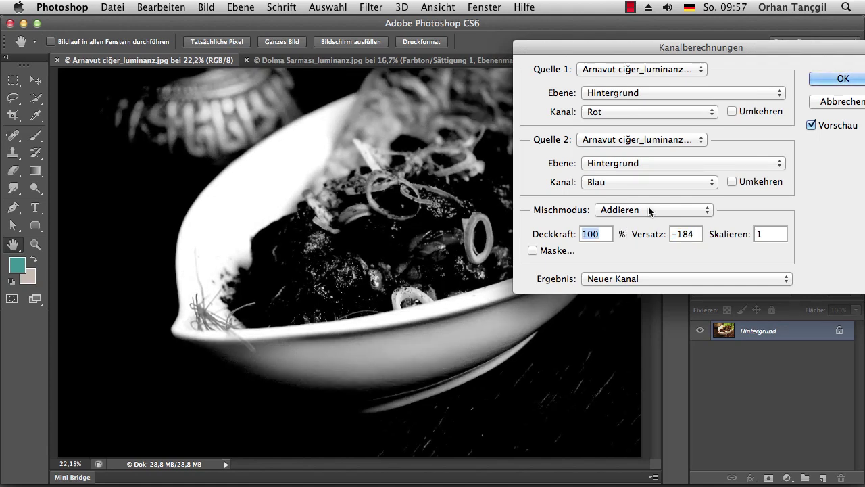
pyautogui.click(839, 79)
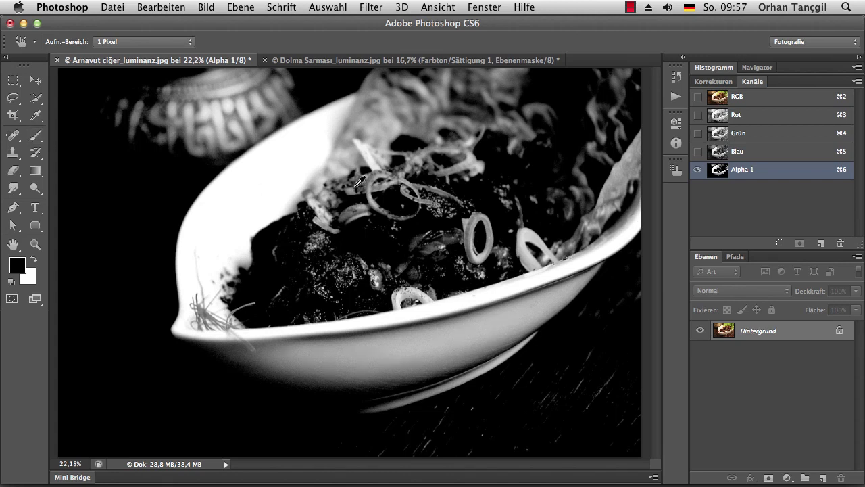
# - View the Alpha 1 mask alone and lasso-select the food inside the bowl
pyautogui.click(774, 97)
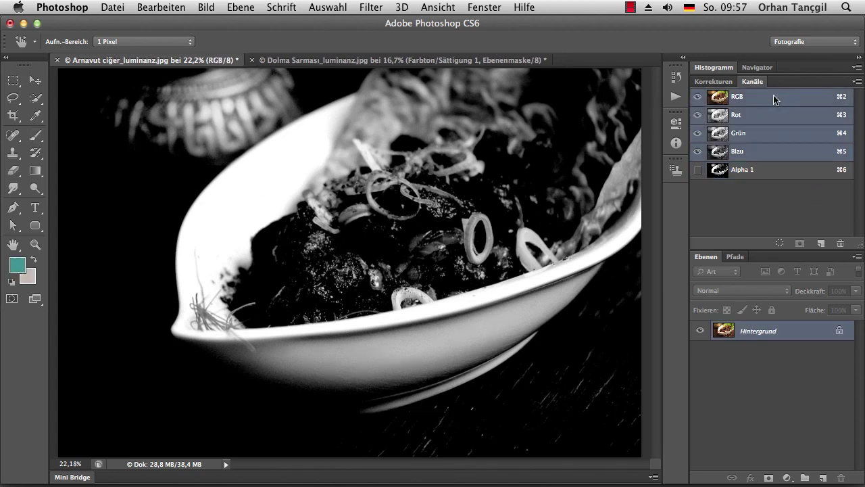
pyautogui.click(765, 177)
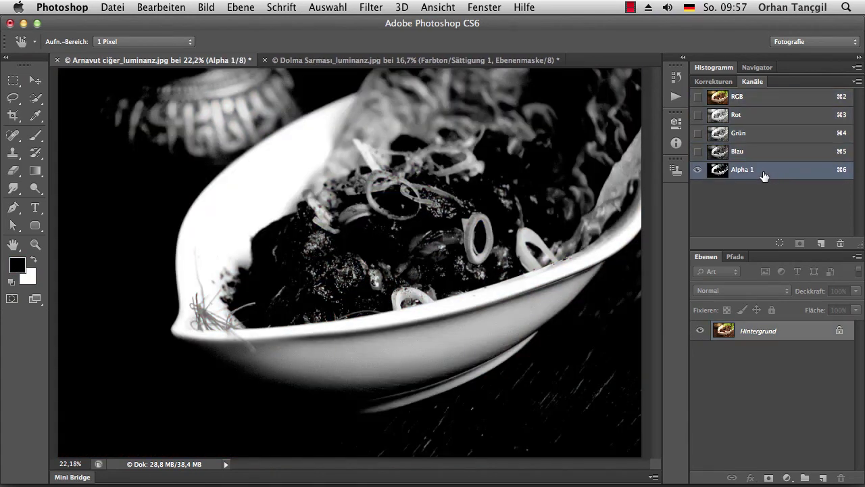
pyautogui.click(11, 138)
pyautogui.click(29, 139)
pyautogui.click(31, 103)
pyautogui.click(18, 100)
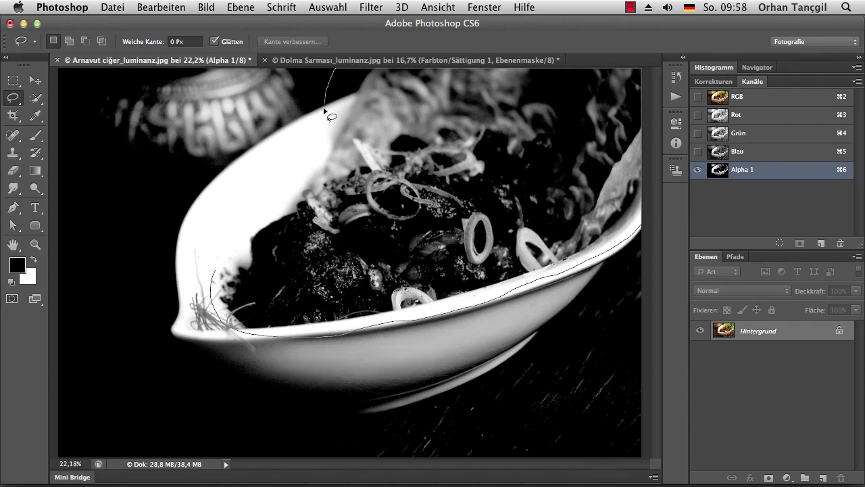
pyautogui.moveTo(226, 250); pyautogui.dragTo(179, 276)
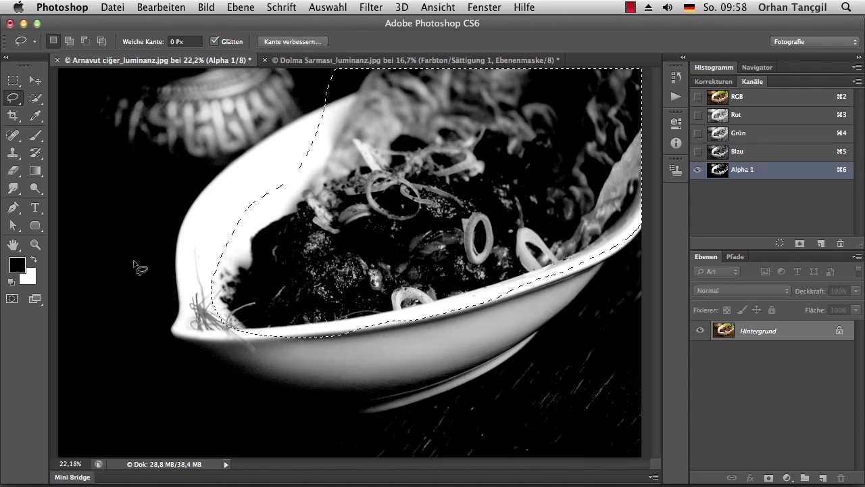
# - Invert the selection, fill everything outside the food with white, and deselect
pyautogui.press('super+shift+i')
pyautogui.hotkey('shift', 'F5')
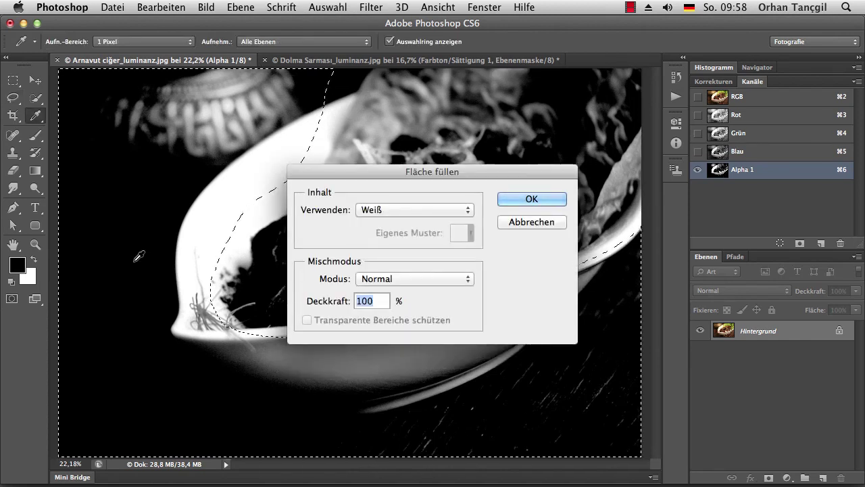
pyautogui.press('Return')
pyautogui.press('super+d')
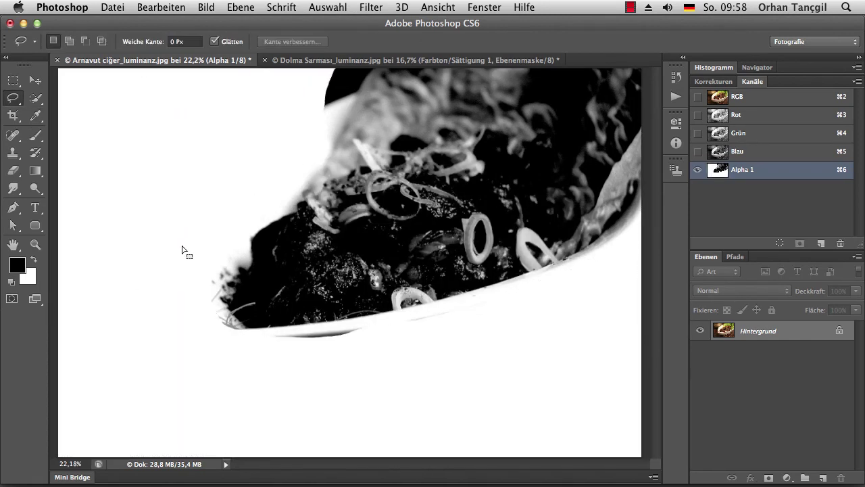
pyautogui.press('super+l')
# - Apply Levels to Alpha 1 with white input 206 and darker midtones around 0,67
pyautogui.moveTo(742, 225); pyautogui.dragTo(709, 227)
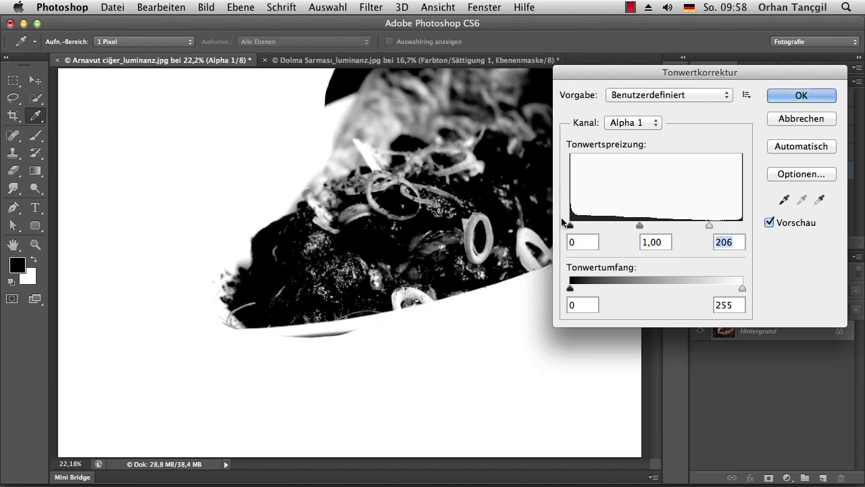
pyautogui.moveTo(641, 227)
pyautogui.mouseDown()
pyautogui.moveTo(677, 227)
pyautogui.moveTo(653, 230)
pyautogui.mouseUp()
pyautogui.click(784, 98)
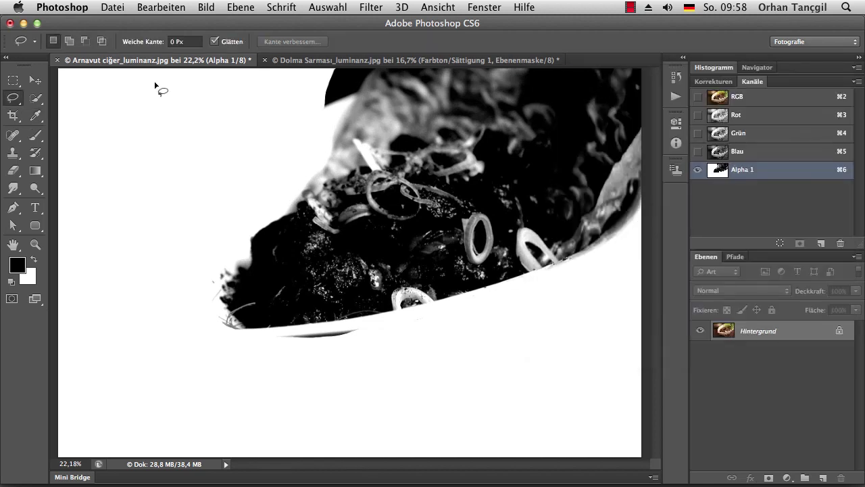
# - Dodge the area above the food with a 500 brush and paint the dark top patch white
pyautogui.click(36, 188)
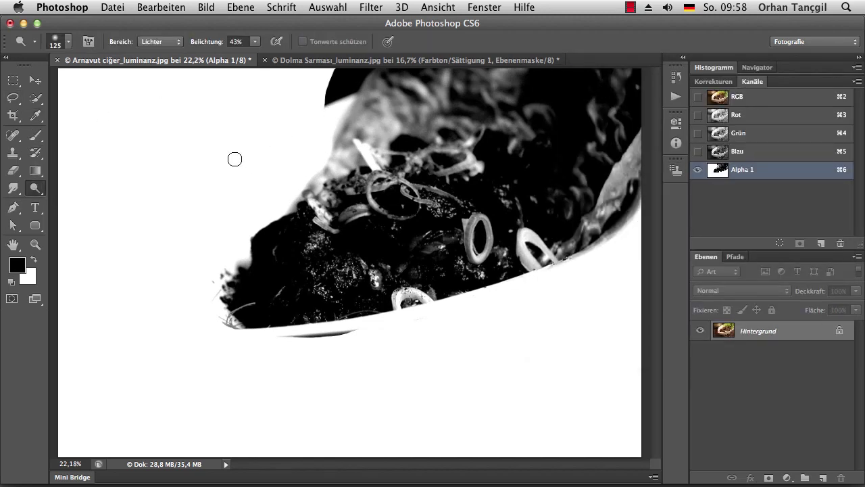
pyautogui.press(']')
pyautogui.press(']')
pyautogui.press(']')
pyautogui.moveTo(233, 167)
pyautogui.mouseDown()
pyautogui.moveTo(365, 122)
pyautogui.moveTo(339, 106)
pyautogui.moveTo(377, 97)
pyautogui.moveTo(296, 162)
pyautogui.moveTo(377, 106)
pyautogui.moveTo(459, 95)
pyautogui.mouseUp()
pyautogui.moveTo(622, 216)
pyautogui.mouseDown()
pyautogui.moveTo(628, 189)
pyautogui.moveTo(618, 223)
pyautogui.moveTo(638, 145)
pyautogui.mouseUp()
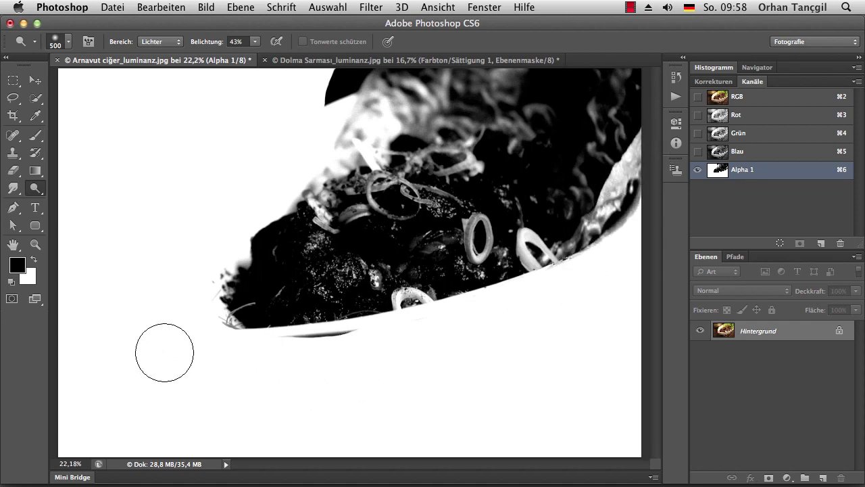
pyautogui.click(35, 135)
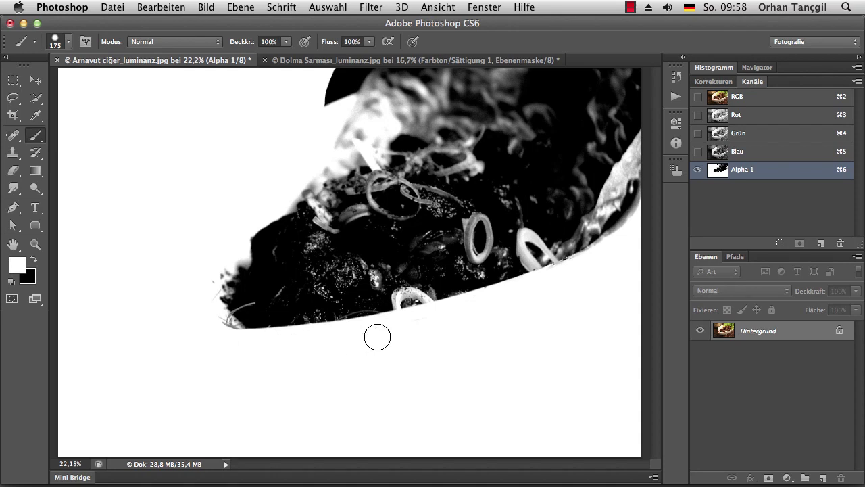
pyautogui.moveTo(321, 110); pyautogui.dragTo(372, 58)
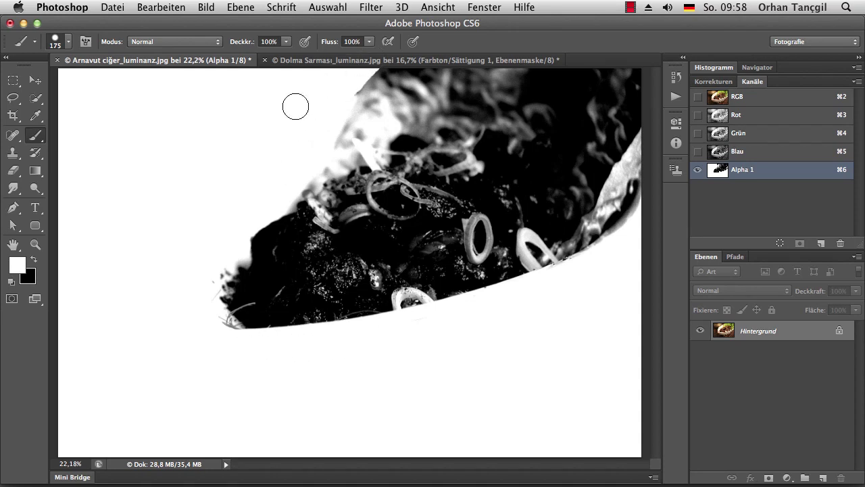
# - Dodge the dark wisps near the top and soften that edge with the Blur tool
pyautogui.hotkey('shift', 'g')
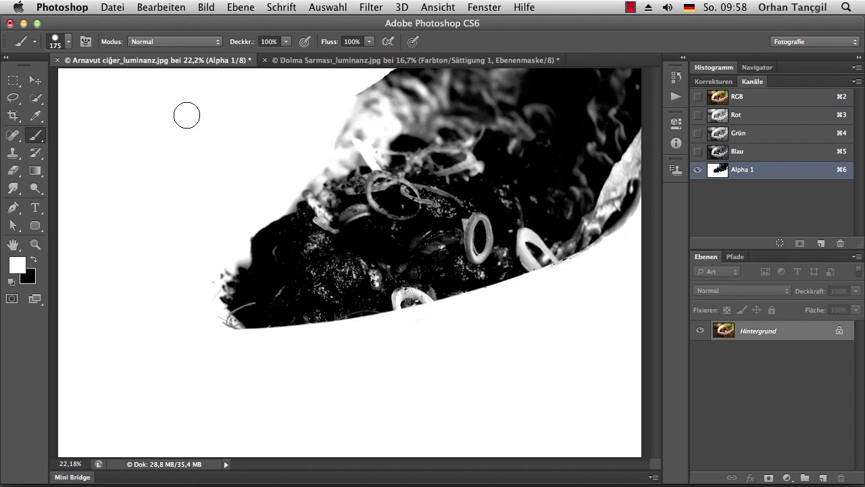
pyautogui.click(35, 188)
pyautogui.moveTo(312, 96)
pyautogui.mouseDown()
pyautogui.moveTo(377, 87)
pyautogui.moveTo(368, 87)
pyautogui.moveTo(373, 81)
pyautogui.mouseUp()
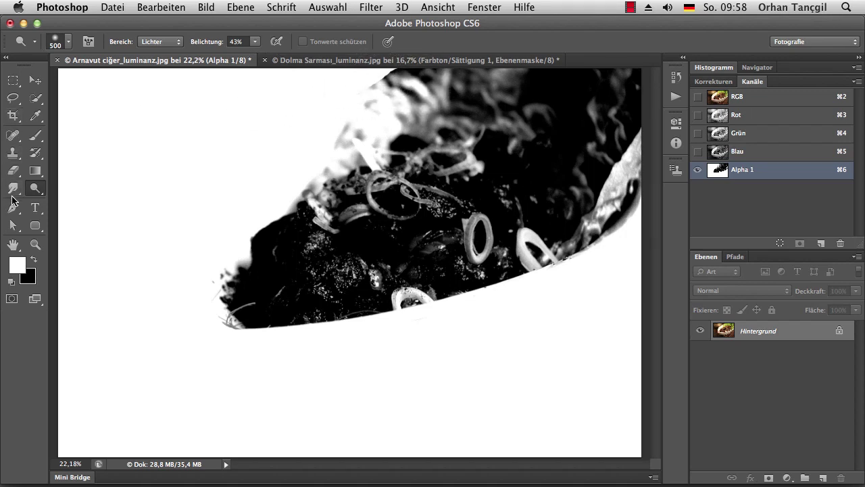
pyautogui.click(19, 190)
pyautogui.click(56, 189)
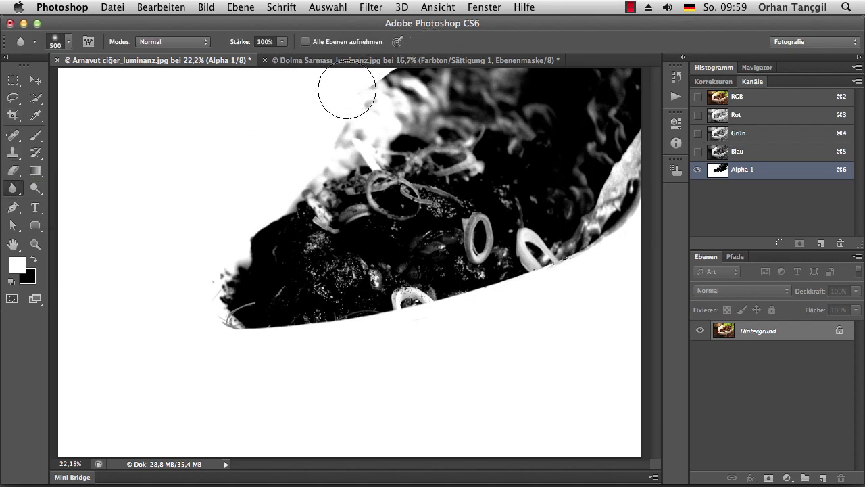
pyautogui.moveTo(371, 86)
pyautogui.mouseDown()
pyautogui.moveTo(347, 96)
pyautogui.moveTo(390, 94)
pyautogui.moveTo(398, 82)
pyautogui.moveTo(367, 88)
pyautogui.moveTo(382, 84)
pyautogui.mouseUp()
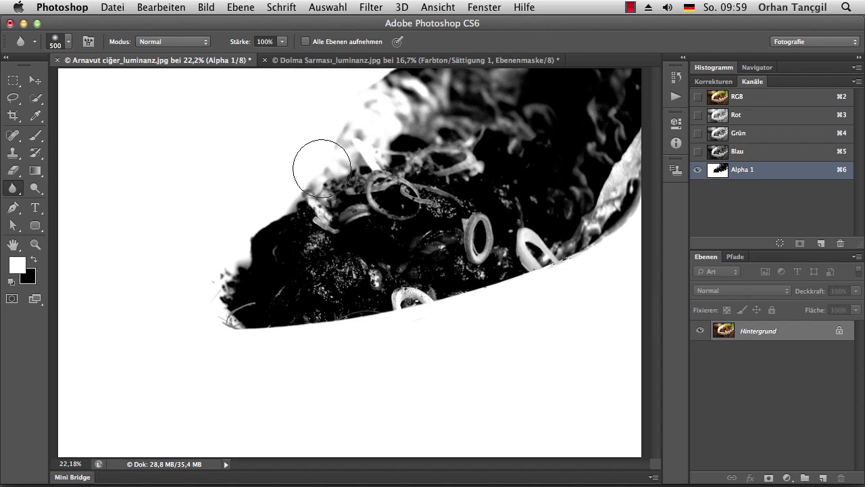
# - Duplicate the Arnavut ciğer photo and convert the copy to Lab colour
pyautogui.click(733, 96)
pyautogui.click(206, 8)
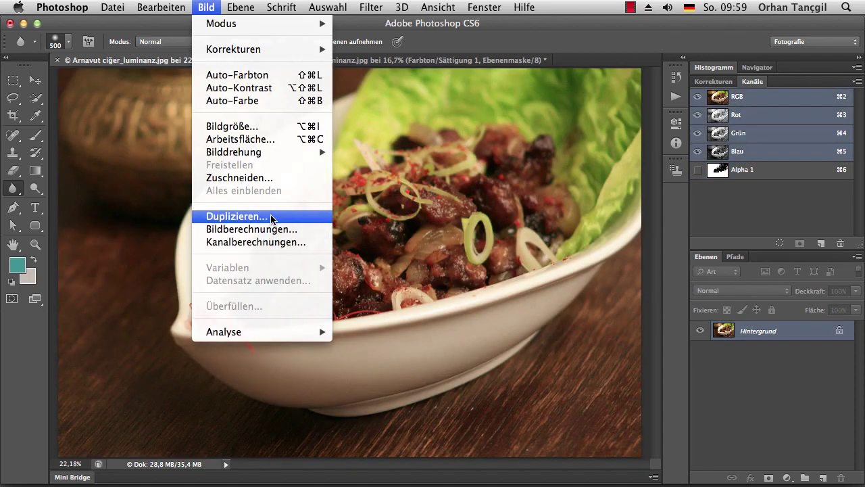
pyautogui.click(223, 215)
pyautogui.click(600, 218)
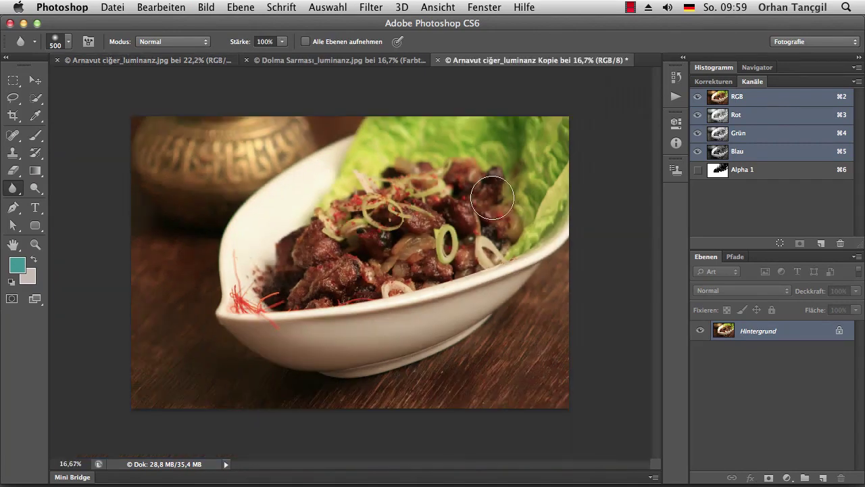
pyautogui.click(207, 8)
pyautogui.moveTo(221, 24)
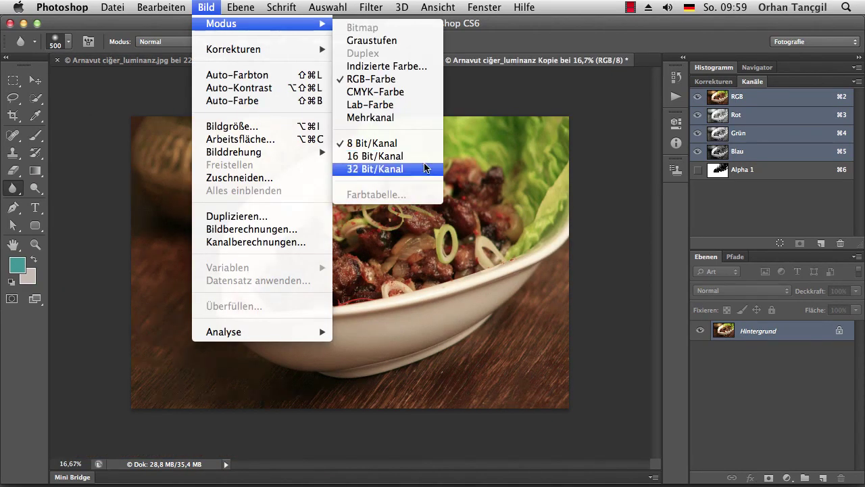
pyautogui.click(400, 108)
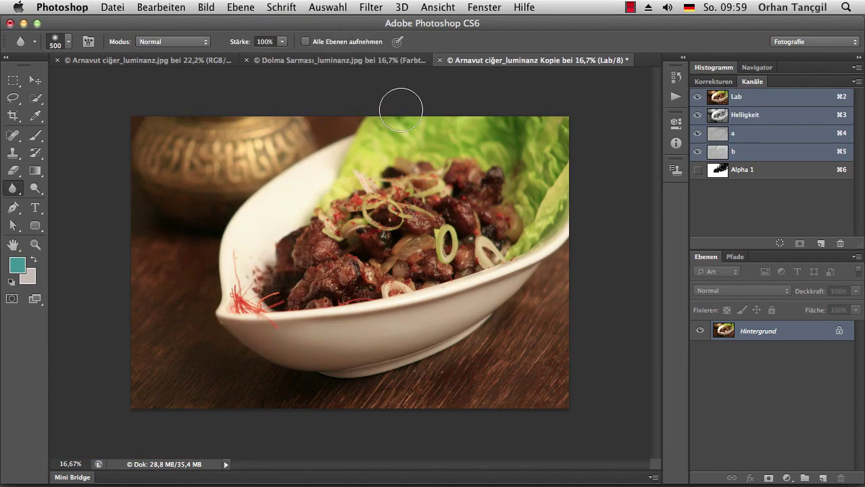
# - Compare the b, a and Helligkeit channels, settle on Helligkeit, and zoom in on the food
pyautogui.click(750, 154)
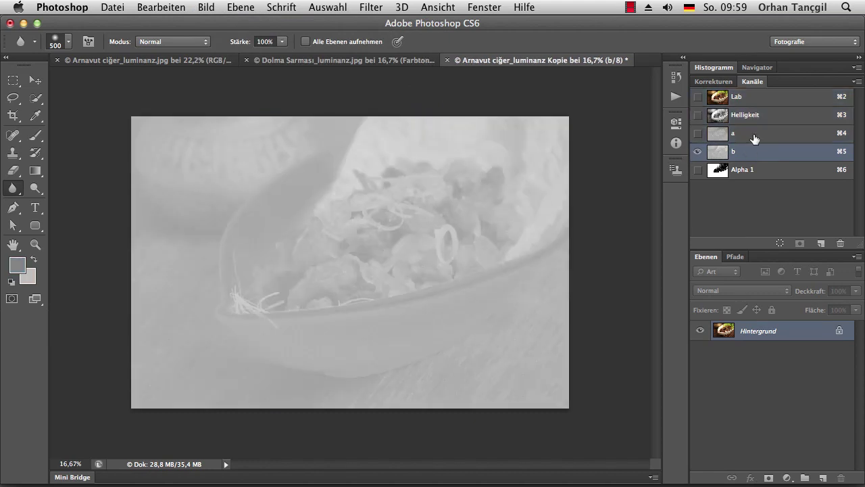
pyautogui.click(755, 135)
pyautogui.click(754, 117)
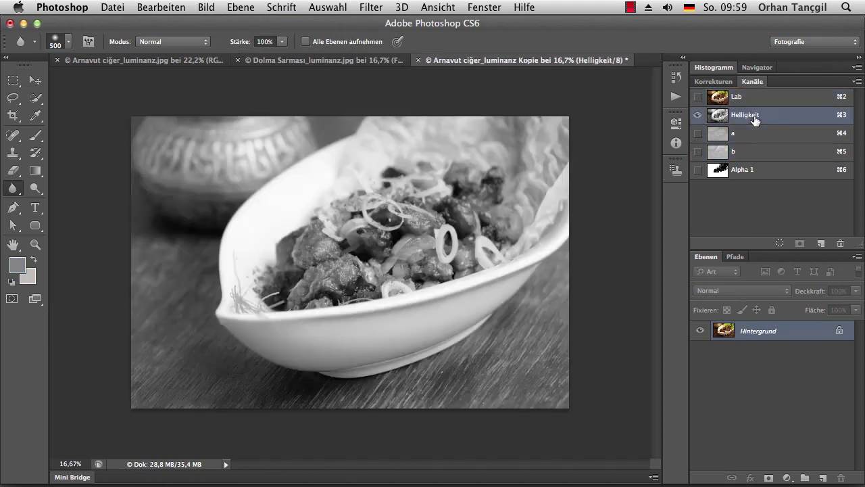
pyautogui.click(755, 155)
pyautogui.click(745, 135)
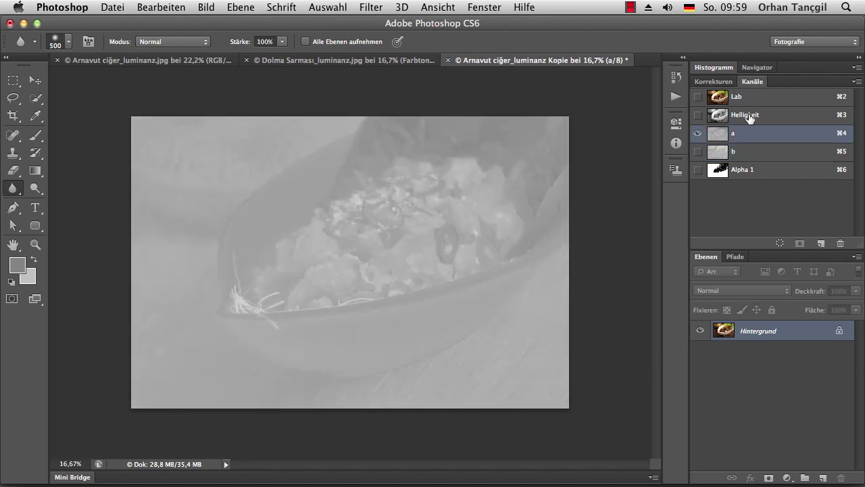
pyautogui.click(746, 118)
pyautogui.press('super+space')
pyautogui.keyDown('super'); pyautogui.click(455, 193); pyautogui.keyUp('super')
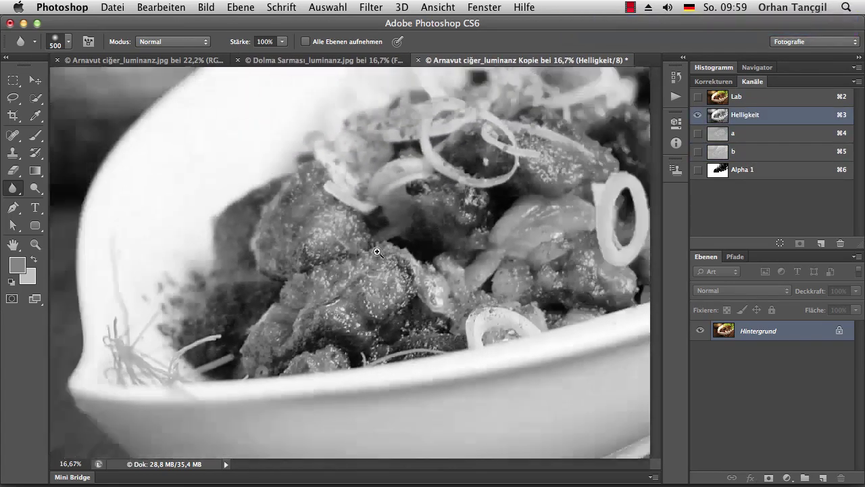
pyautogui.keyDown('super'); pyautogui.click(363, 251); pyautogui.keyUp('super')
pyautogui.moveTo(466, 244)
pyautogui.mouseDown()
pyautogui.moveTo(385, 282)
pyautogui.moveTo(295, 341)
pyautogui.mouseUp()
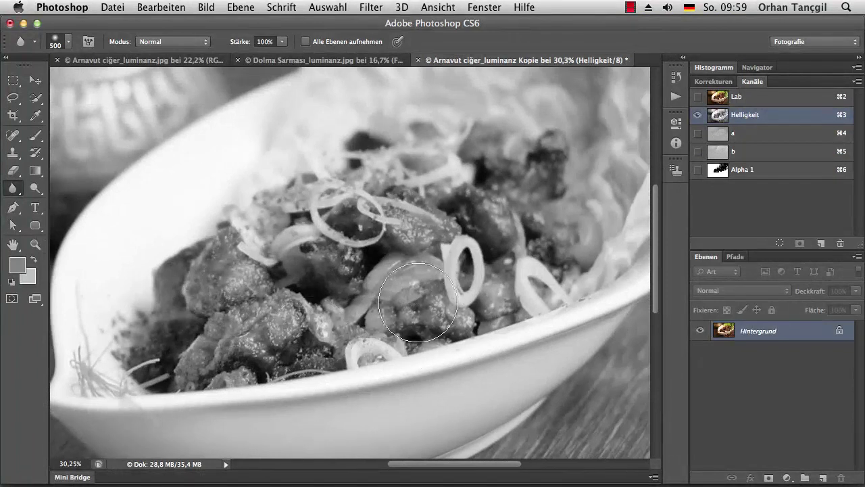
pyautogui.click(326, 5)
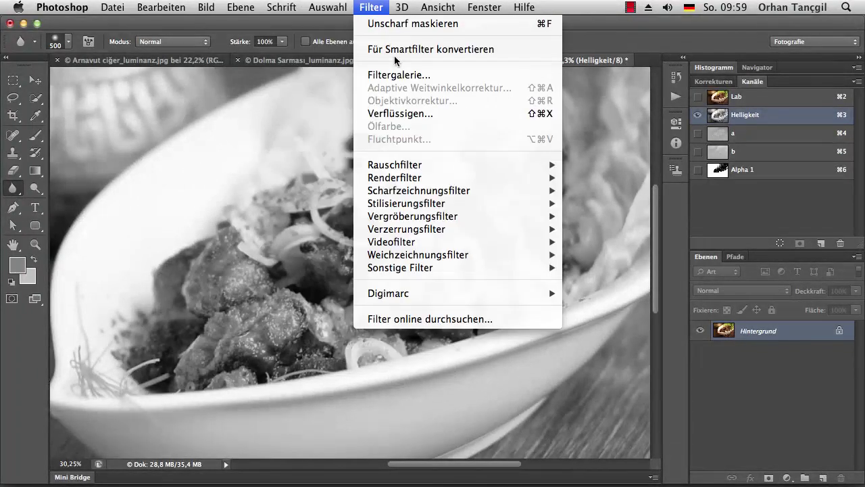
pyautogui.moveTo(419, 191)
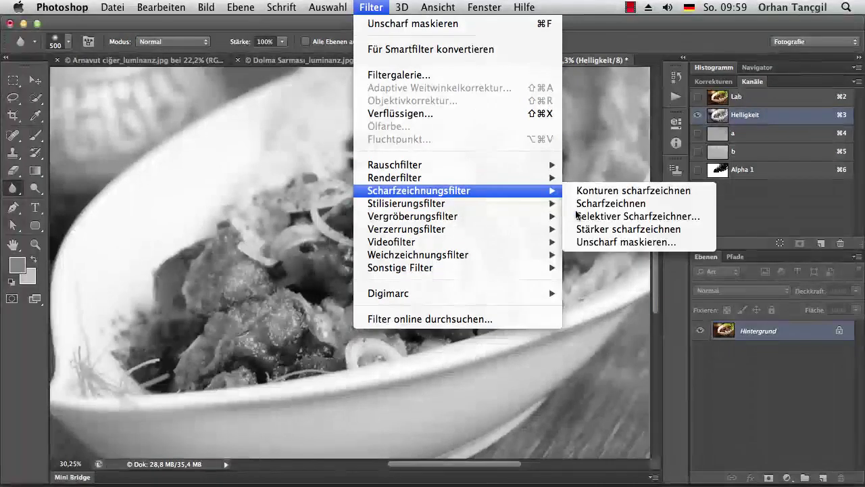
# - Apply Unsharp Mask to Helligkeit at 241%, radius 7,4 px, threshold 0
pyautogui.click(600, 242)
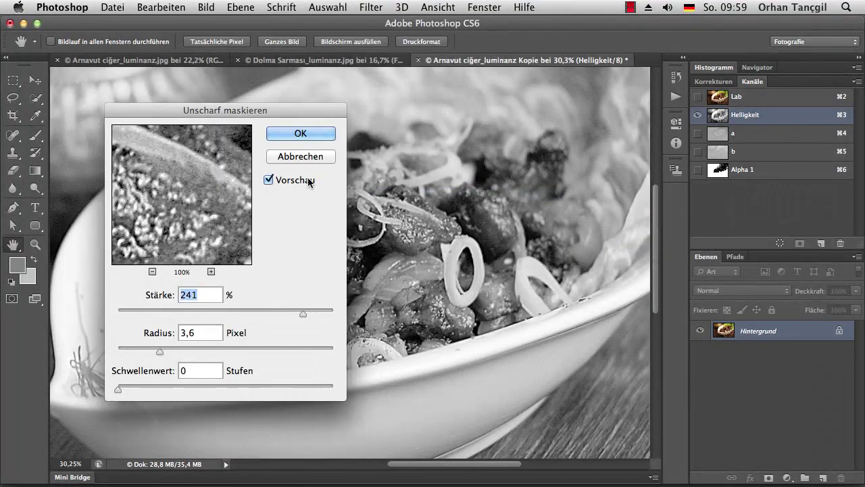
pyautogui.moveTo(274, 110); pyautogui.dragTo(228, 98)
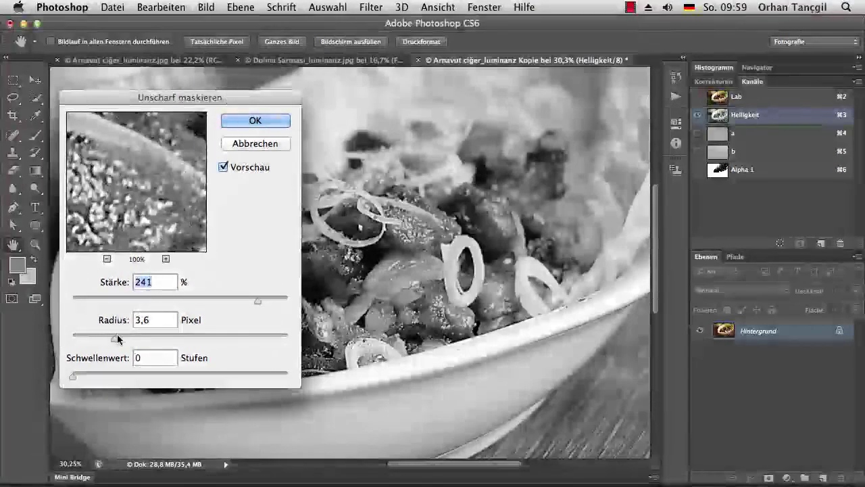
pyautogui.moveTo(134, 338)
pyautogui.mouseDown()
pyautogui.moveTo(156, 338)
pyautogui.moveTo(144, 338)
pyautogui.mouseUp()
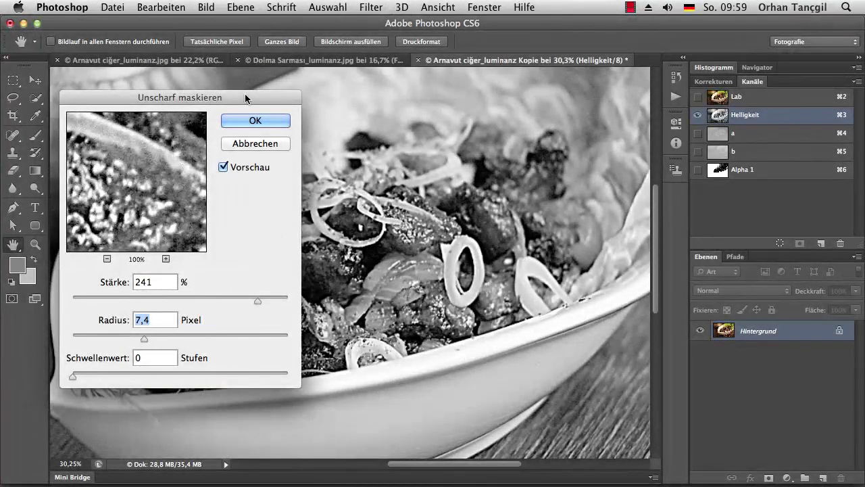
pyautogui.click(248, 121)
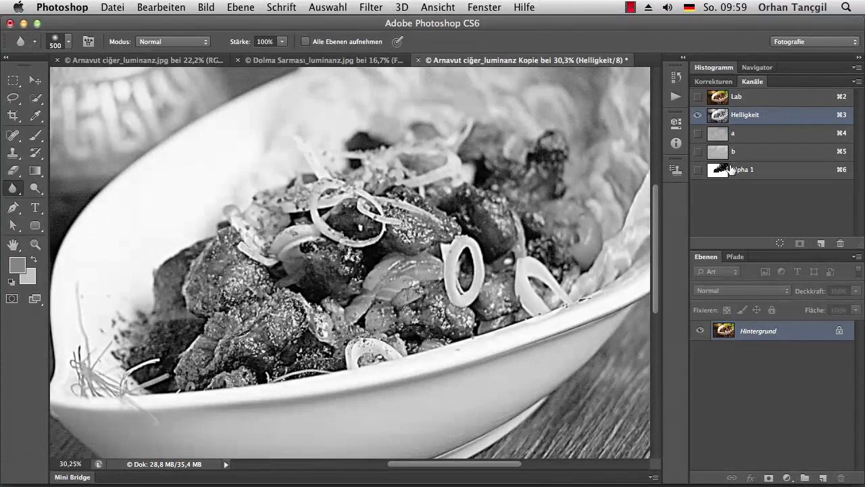
pyautogui.click(735, 175)
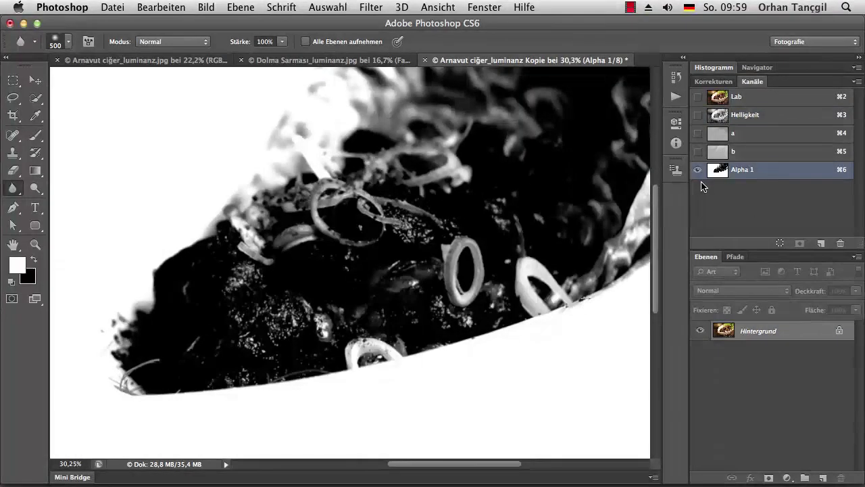
# - Invert Alpha 1, dodge its dark specks, then load it as a selection on Helligkeit
pyautogui.press('super+i')
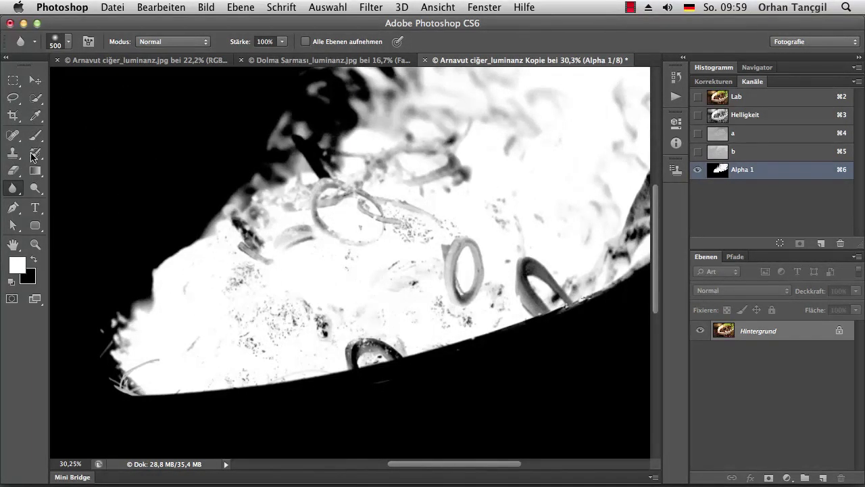
pyautogui.click(35, 189)
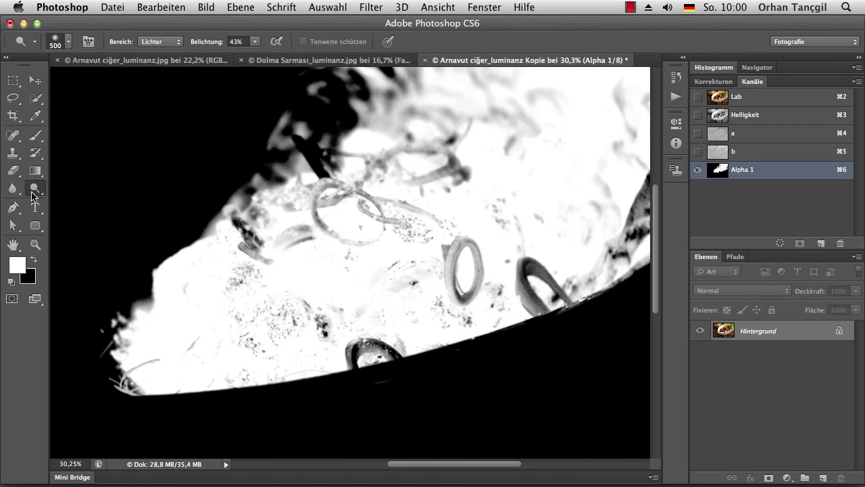
pyautogui.moveTo(239, 297)
pyautogui.mouseDown()
pyautogui.moveTo(276, 318)
pyautogui.moveTo(459, 273)
pyautogui.mouseUp()
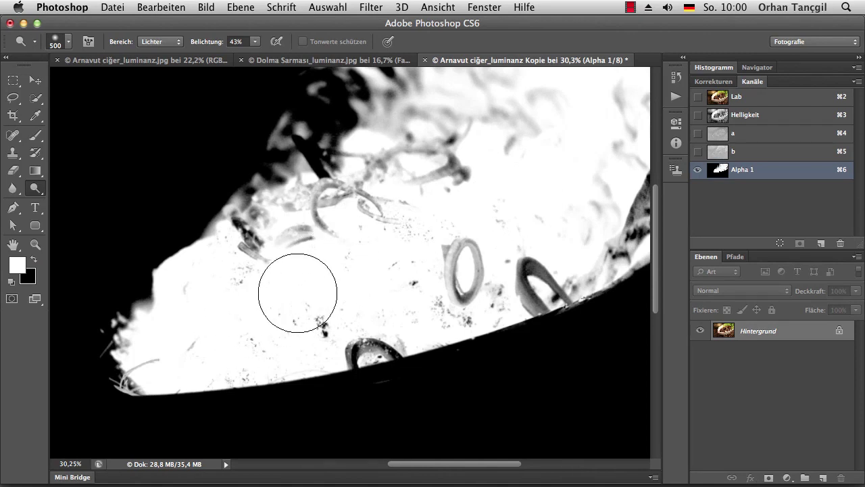
pyautogui.click(747, 116)
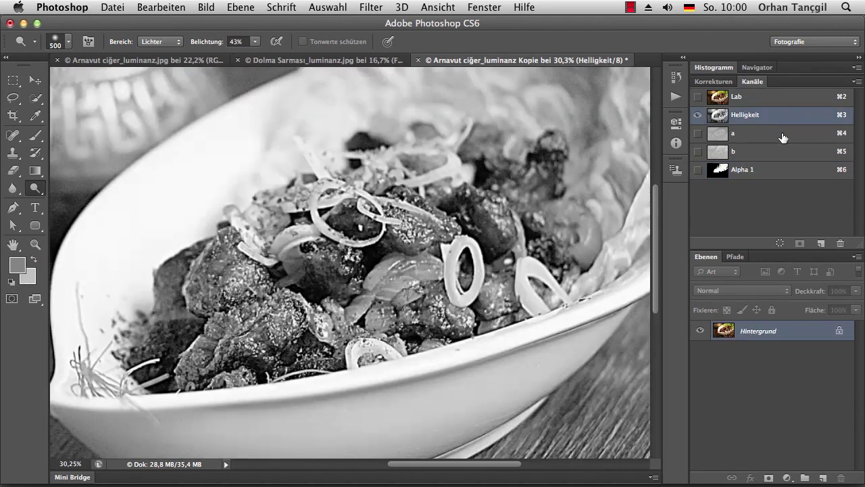
pyautogui.keyDown('super'); pyautogui.click(774, 177); pyautogui.keyUp('super')
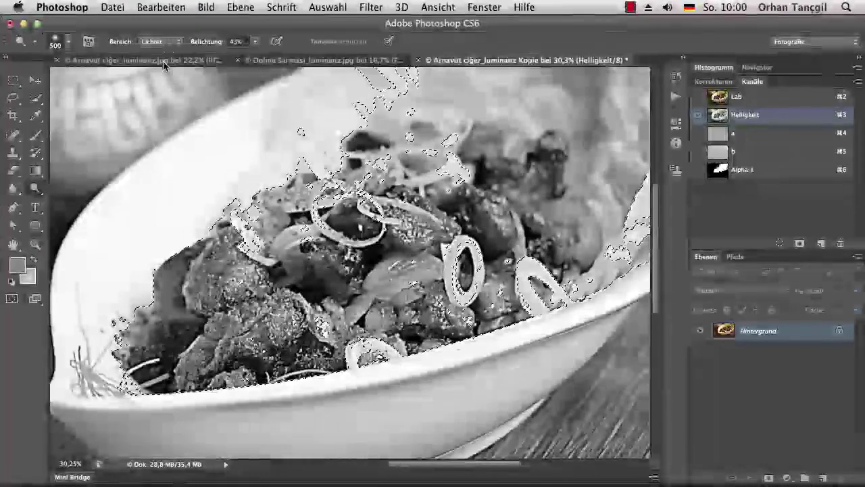
# - On the original Arnavut ciğer photo, invert Alpha 1 and dodge its onion rings and highlights
pyautogui.click(315, 60)
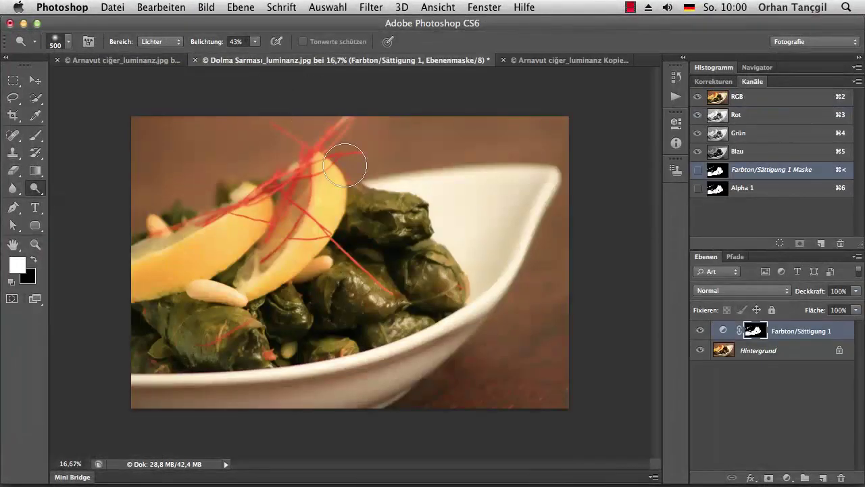
pyautogui.click(154, 60)
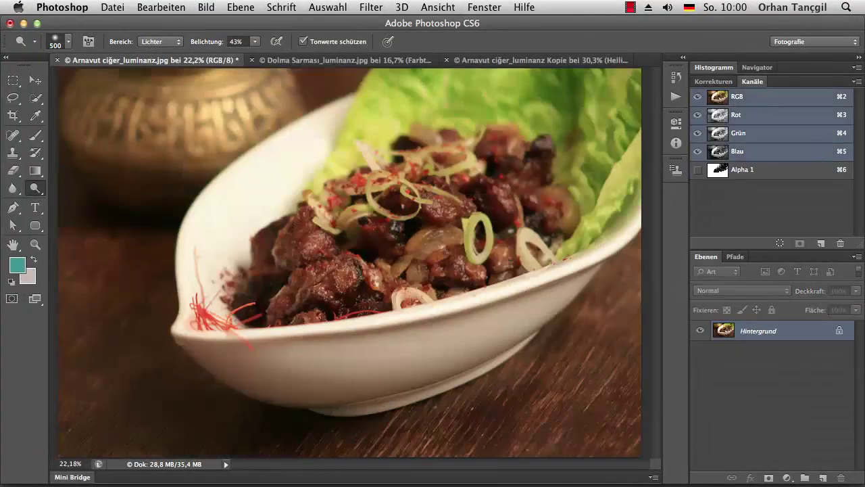
pyautogui.click(746, 170)
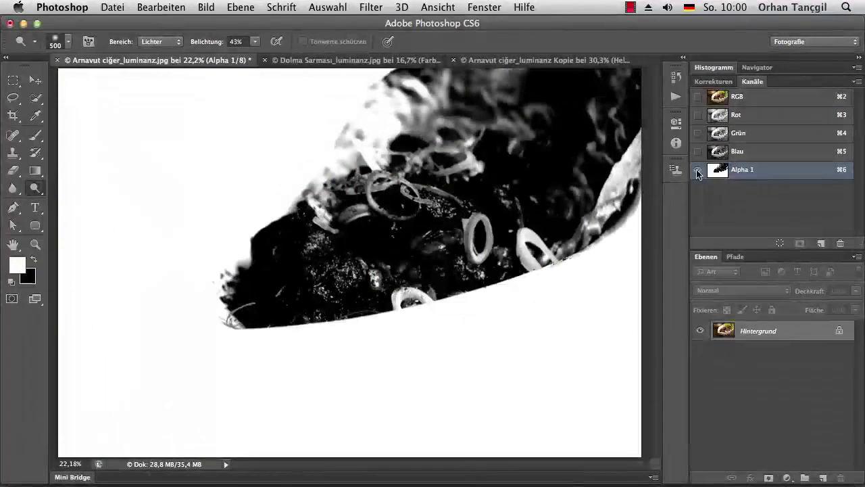
pyautogui.press('super+i')
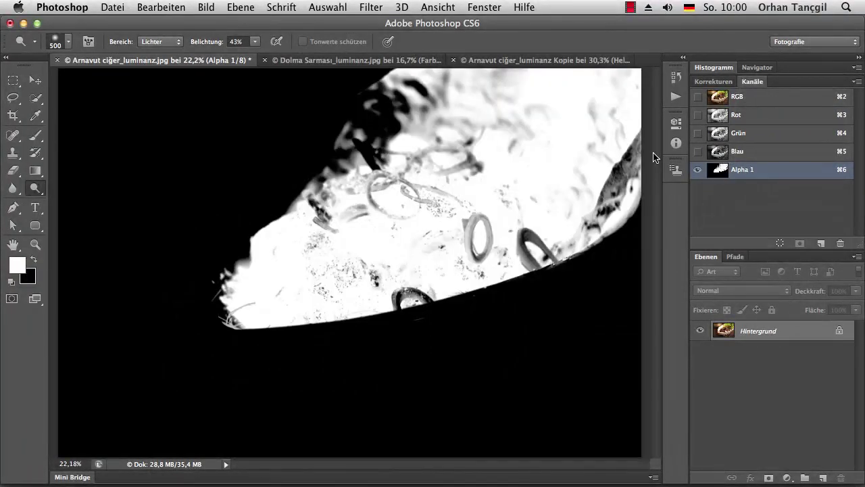
pyautogui.moveTo(325, 261); pyautogui.dragTo(343, 245)
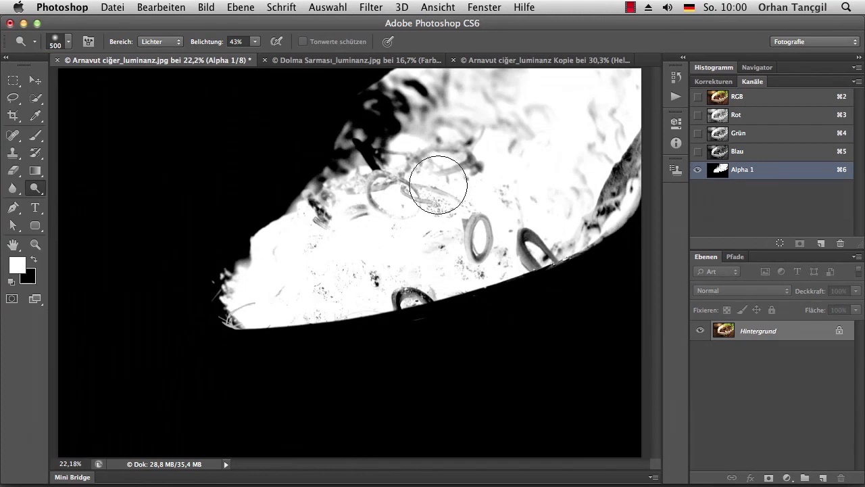
pyautogui.moveTo(438, 184); pyautogui.dragTo(303, 254)
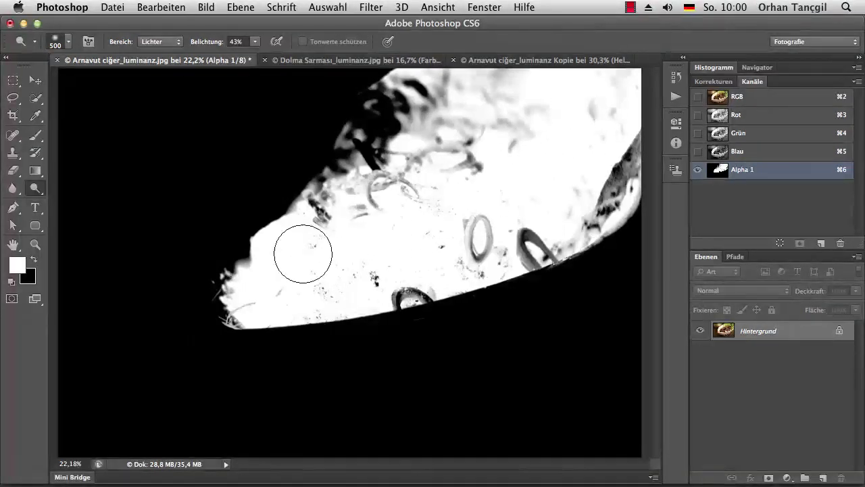
# - Load Alpha 1 as a selection on the RGB composite and create the masked Ebene 1 layer
pyautogui.click(740, 96)
pyautogui.keyDown('super'); pyautogui.click(768, 174); pyautogui.keyUp('super')
pyautogui.click(163, 8)
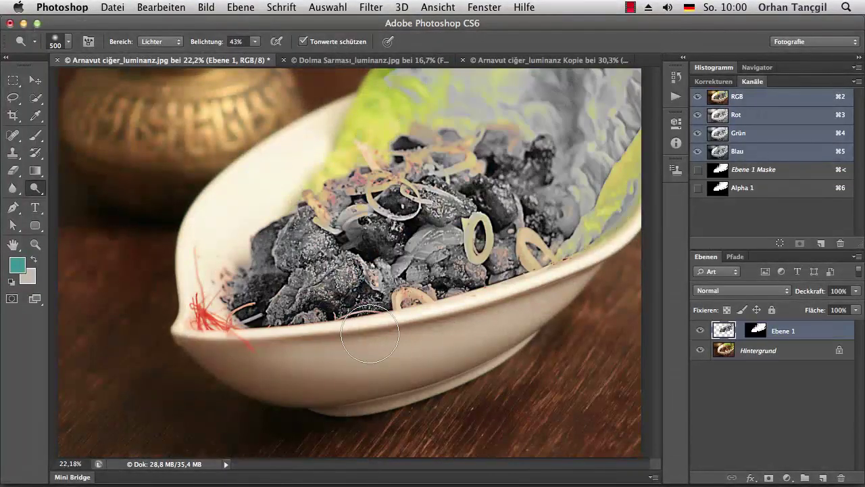
# - Toggle Ebene 1's visibility to compare the photo with and without it
pyautogui.click(700, 331)
pyautogui.click(701, 330)
pyautogui.click(700, 330)
pyautogui.click(701, 332)
pyautogui.click(702, 331)
pyautogui.click(702, 331)
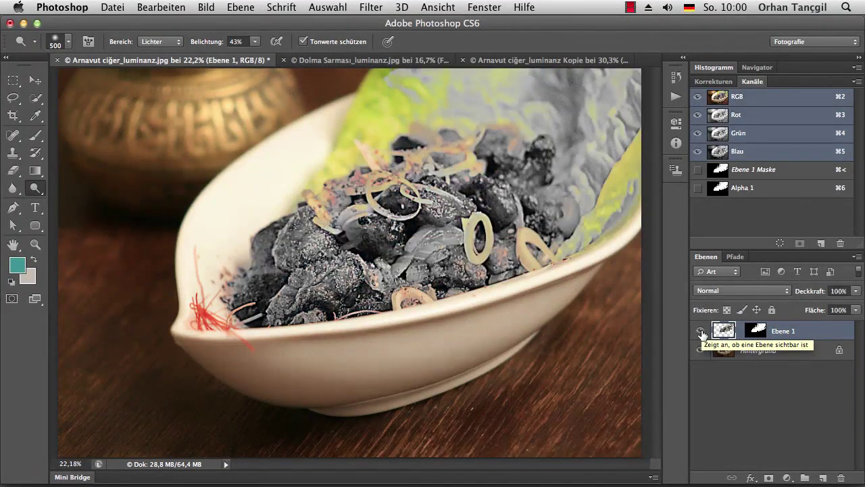
# - Zoom in on the meat and compare again with Ebene 1 on and off
pyautogui.moveTo(378, 263); pyautogui.dragTo(431, 231)
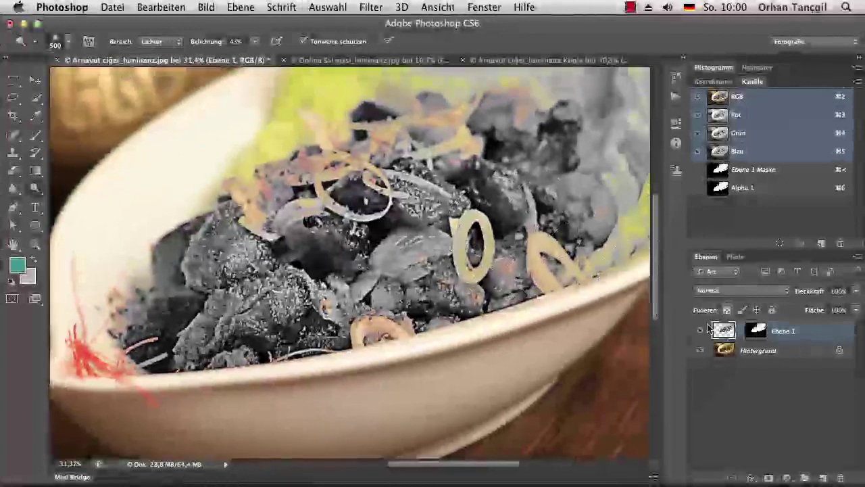
pyautogui.click(702, 330)
pyautogui.click(702, 331)
pyautogui.click(702, 330)
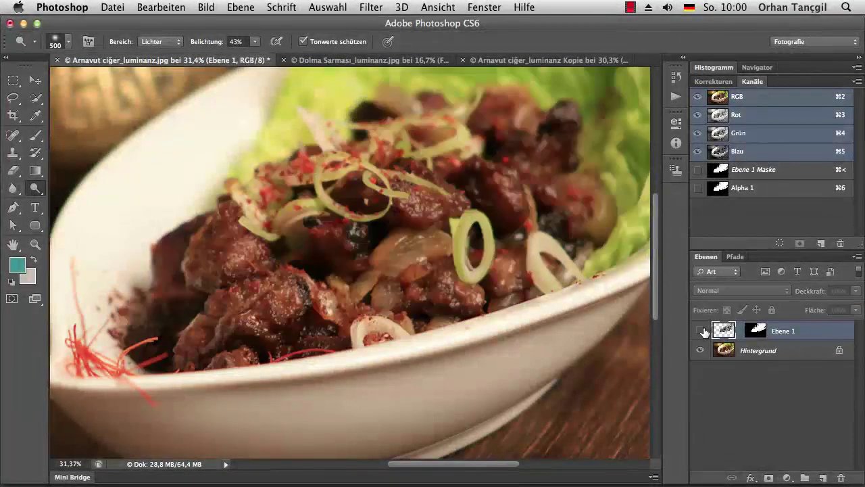
pyautogui.click(702, 331)
pyautogui.click(702, 330)
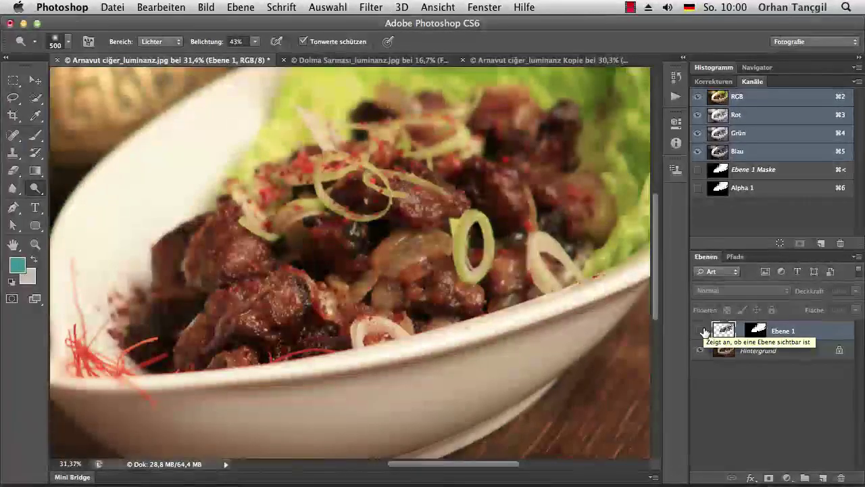
pyautogui.click(702, 330)
pyautogui.click(732, 291)
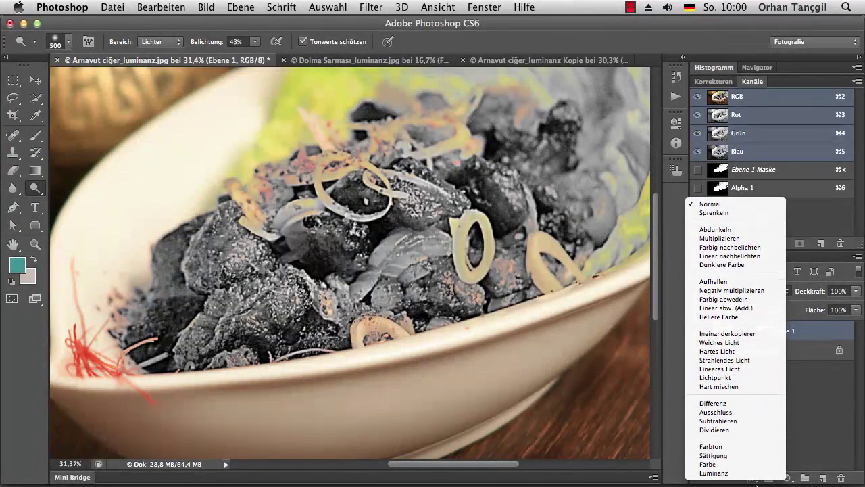
# - Set Ebene 1 to Weiches Licht and compare it against the original
pyautogui.click(765, 341)
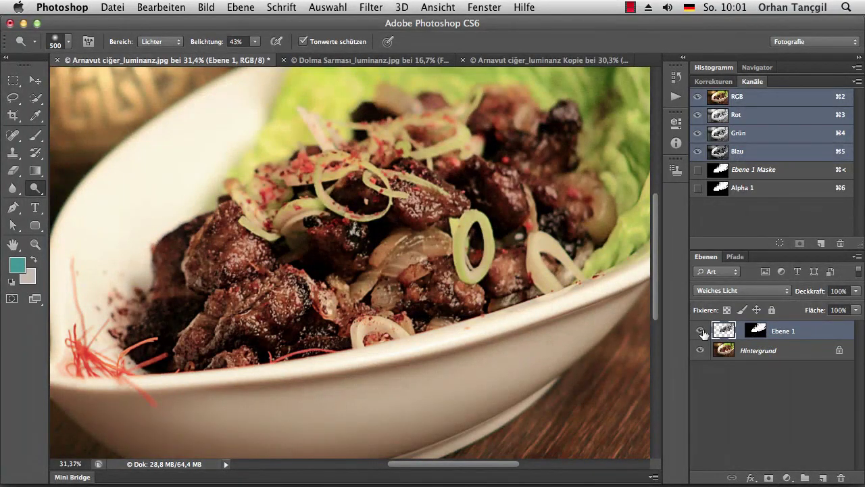
pyautogui.click(700, 330)
pyautogui.click(700, 330)
pyautogui.click(701, 331)
pyautogui.click(700, 330)
pyautogui.click(700, 331)
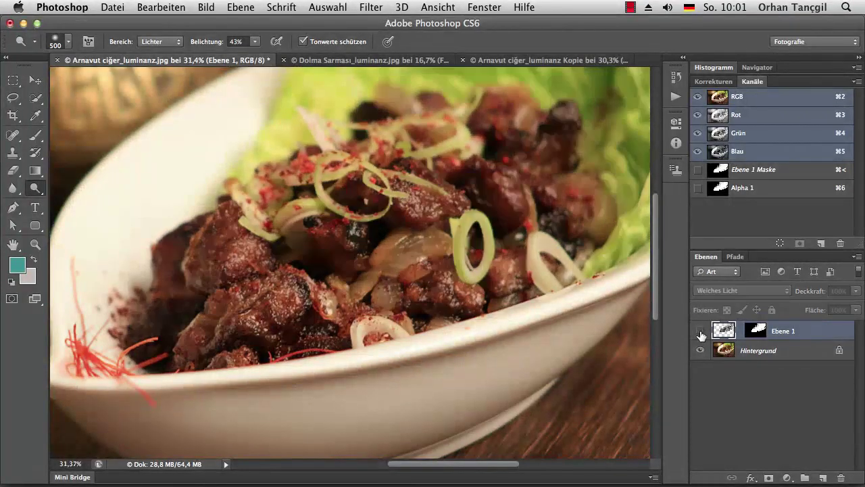
# - Try Lineares Licht, then switch Ebene 1 to Lichtpunkt and compare
pyautogui.click(715, 295)
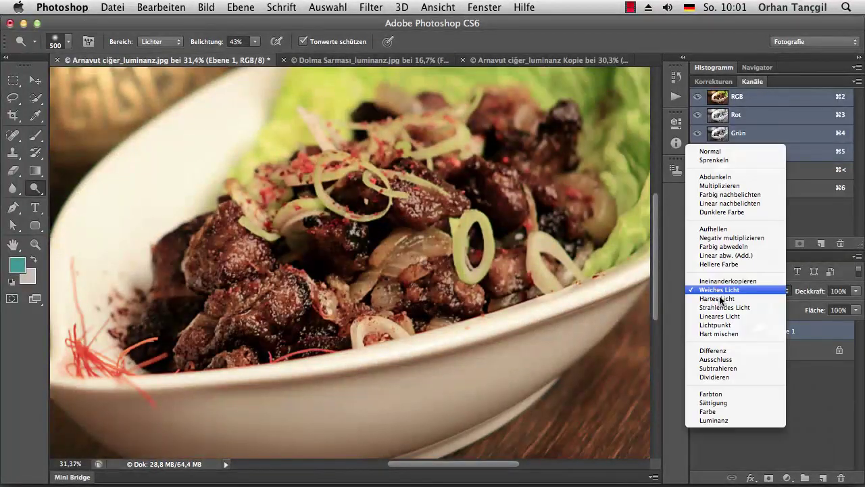
pyautogui.click(735, 316)
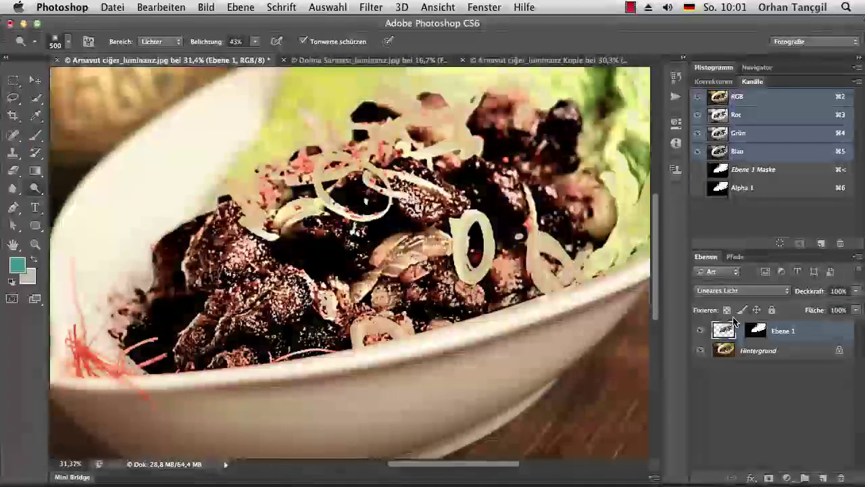
pyautogui.click(726, 294)
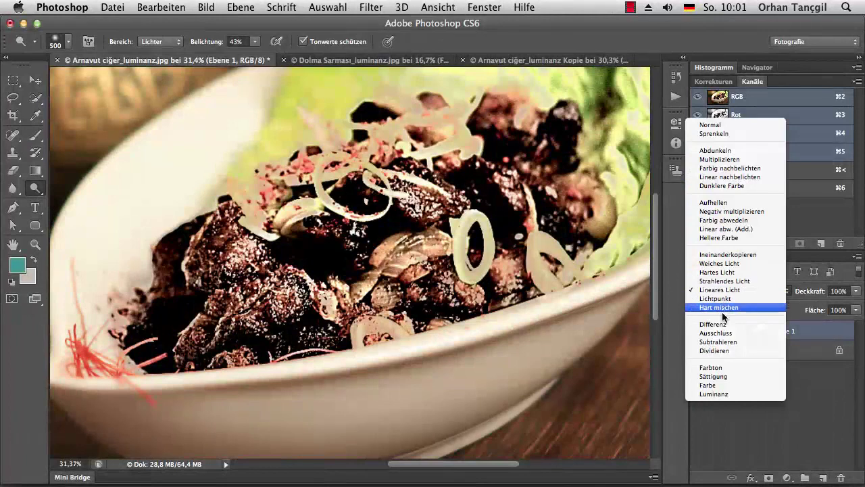
pyautogui.click(718, 298)
pyautogui.click(701, 330)
pyautogui.click(700, 330)
pyautogui.click(700, 331)
pyautogui.click(701, 331)
# - Set Ebene 1's opacity to 39% and check the result against the original
pyautogui.moveTo(816, 295); pyautogui.dragTo(759, 299)
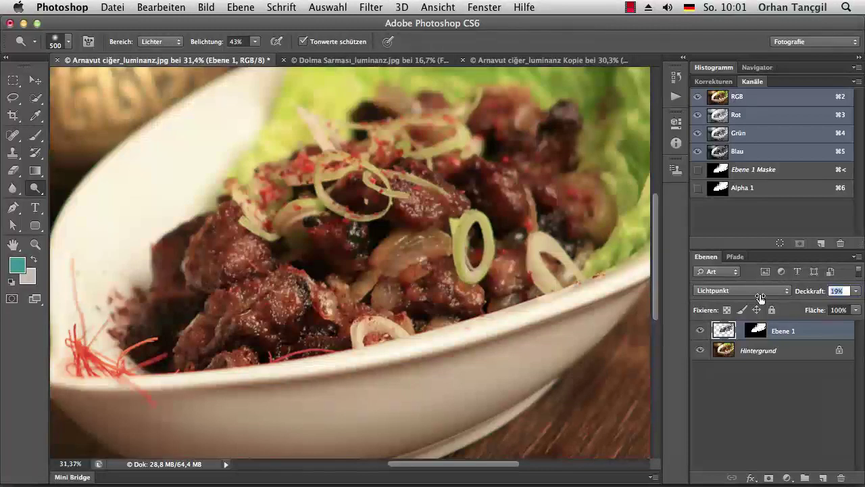
pyautogui.moveTo(802, 297); pyautogui.dragTo(817, 297)
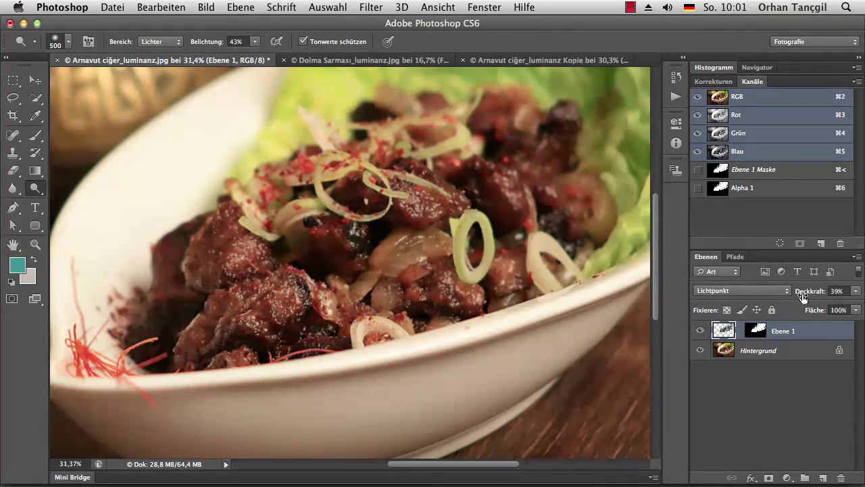
pyautogui.click(703, 332)
pyautogui.click(703, 331)
pyautogui.click(701, 331)
pyautogui.press('super+minus')
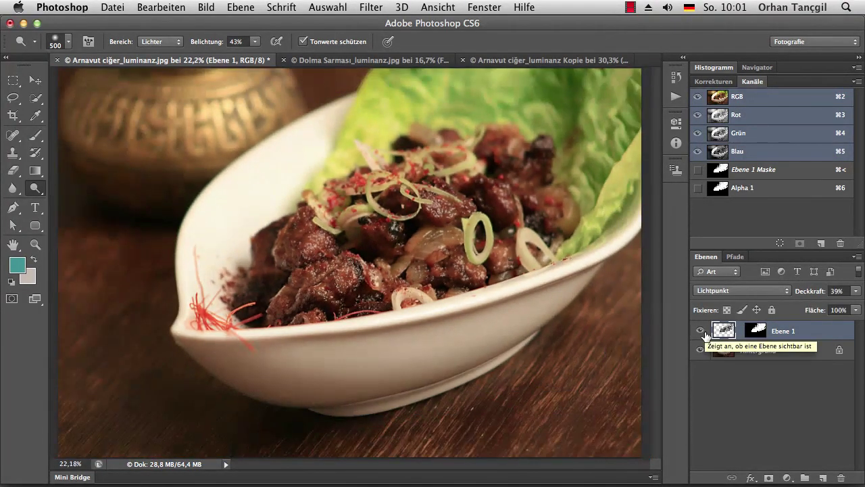
pyautogui.click(703, 331)
pyautogui.click(703, 332)
pyautogui.click(700, 332)
pyautogui.click(702, 331)
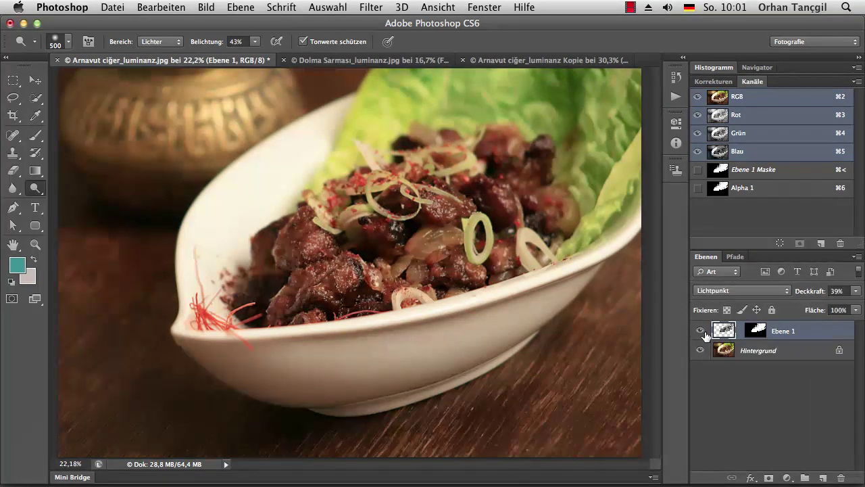
pyautogui.click(702, 331)
pyautogui.click(702, 331)
pyautogui.press('super+minus')
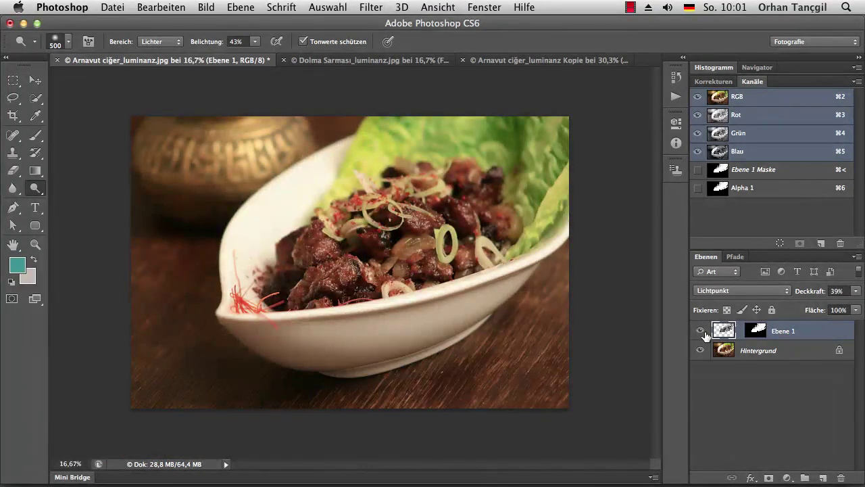
pyautogui.click(561, 62)
pyautogui.click(369, 60)
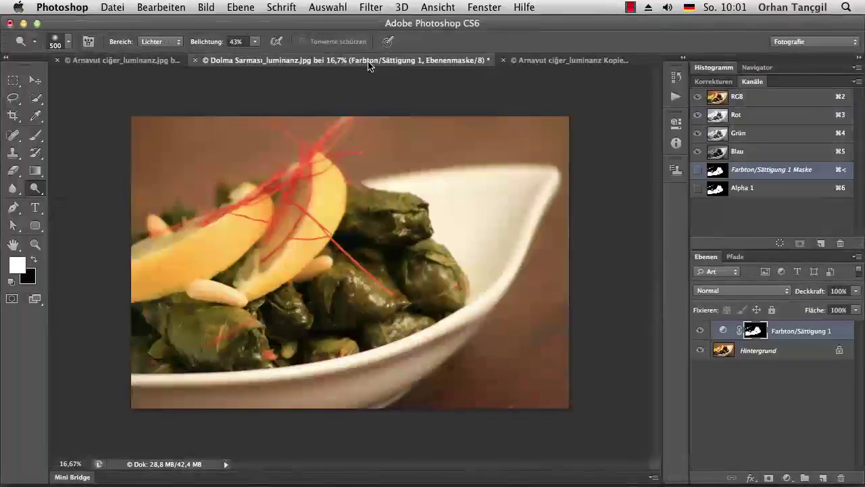
pyautogui.click(701, 331)
pyautogui.click(700, 331)
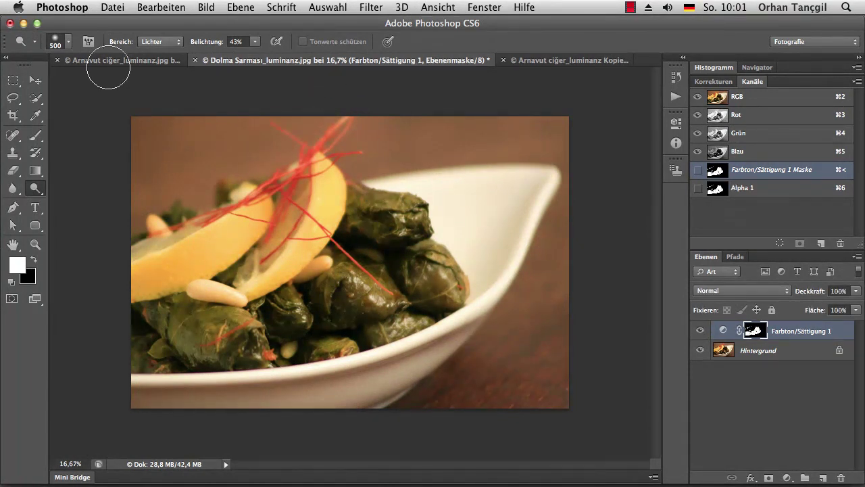
pyautogui.click(109, 60)
pyautogui.click(700, 332)
pyautogui.click(701, 331)
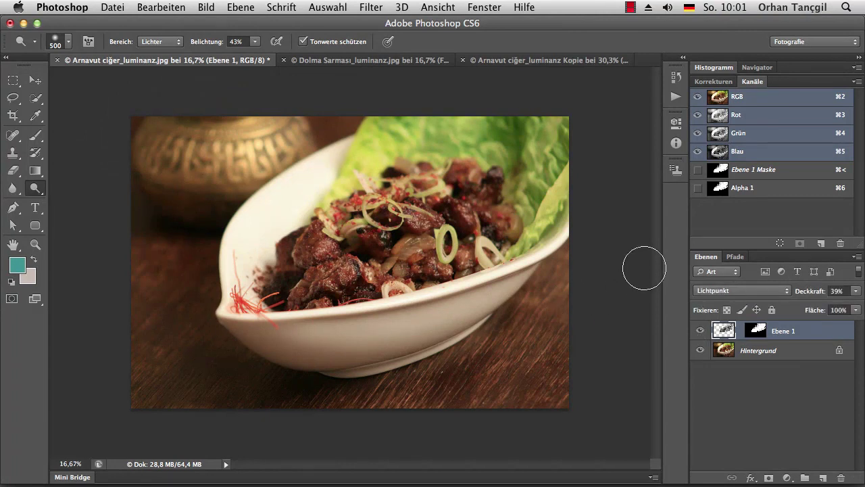